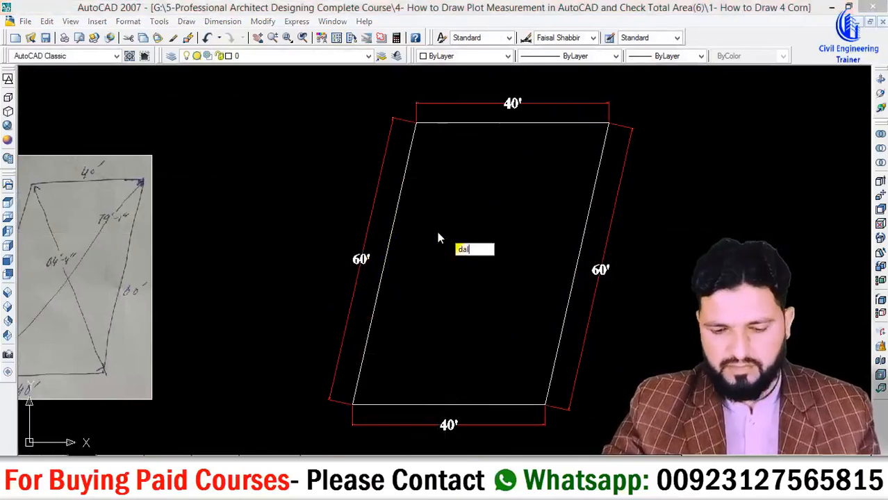
- Add an aligned dimension along the plot's diagonal from the upper-left corner to the lower-right corner
{"action": "key", "text": "Return"}
{"action": "scroll", "coordinate": [418, 124], "scroll_direction": "up", "scroll_amount": 9}
{"action": "scroll", "coordinate": [316, 79], "scroll_direction": "up", "scroll_amount": 4}
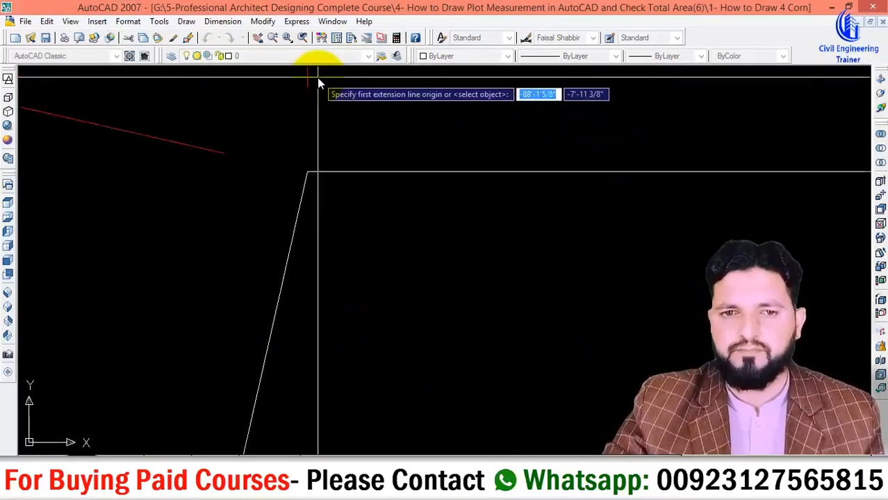
{"action": "left_click", "coordinate": [301, 212]}
{"action": "scroll", "coordinate": [320, 205], "scroll_direction": "down", "scroll_amount": 6}
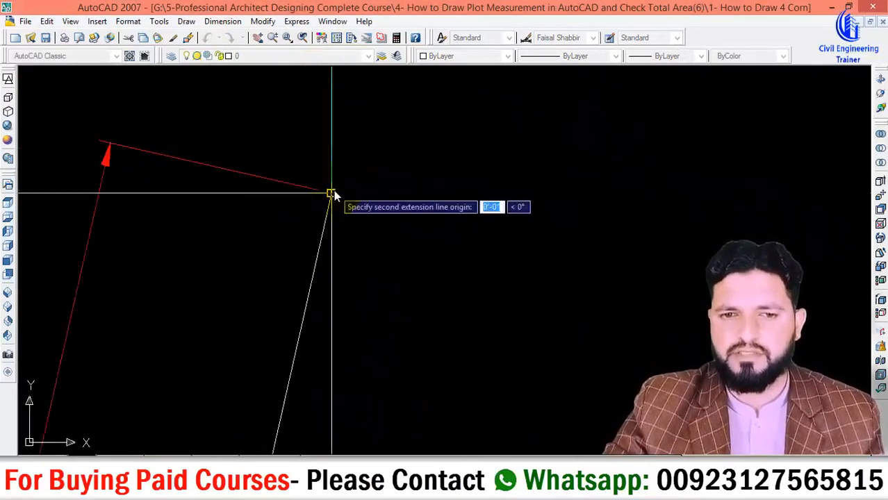
{"action": "scroll", "coordinate": [389, 250], "scroll_direction": "up", "scroll_amount": 7}
{"action": "scroll", "coordinate": [417, 378], "scroll_direction": "up", "scroll_amount": 5}
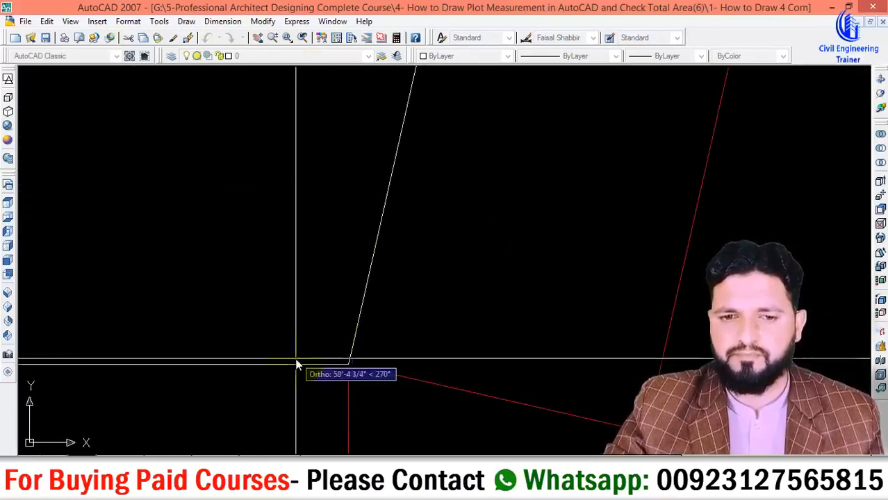
{"action": "scroll", "coordinate": [297, 361], "scroll_direction": "up", "scroll_amount": 5}
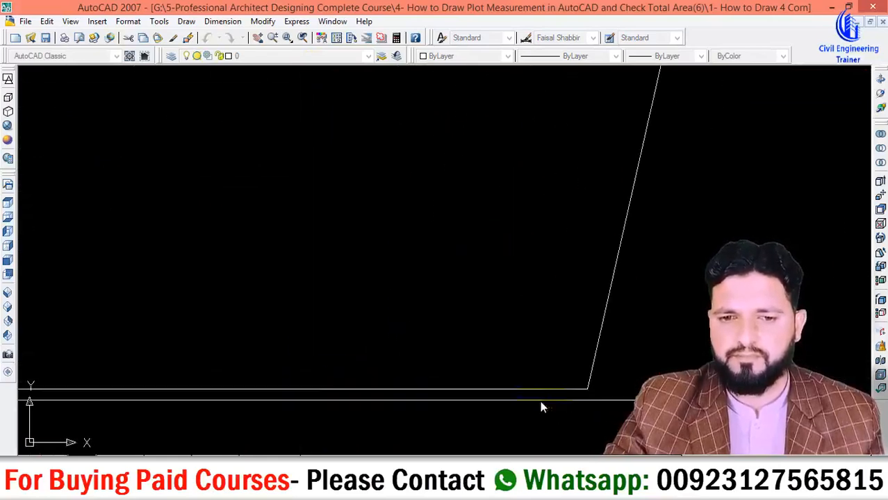
{"action": "left_click", "coordinate": [588, 388]}
{"action": "scroll", "coordinate": [556, 369], "scroll_direction": "down", "scroll_amount": 5}
{"action": "scroll", "coordinate": [545, 376], "scroll_direction": "down", "scroll_amount": 4}
- Add an aligned dimension along the other diagonal, from the plot's lower-left corner to its upper-right corner
{"action": "scroll", "coordinate": [525, 324], "scroll_direction": "up", "scroll_amount": 6}
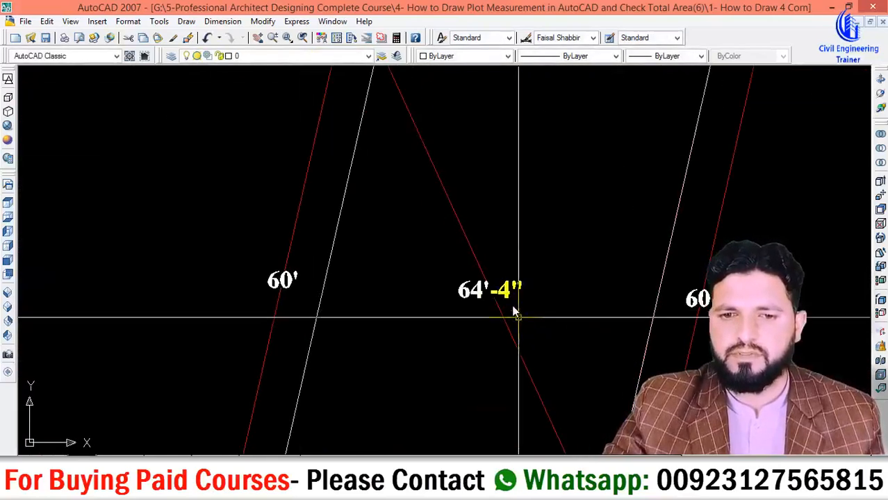
{"action": "scroll", "coordinate": [512, 306], "scroll_direction": "down", "scroll_amount": 4}
{"action": "scroll", "coordinate": [223, 293], "scroll_direction": "up", "scroll_amount": 3}
{"action": "scroll", "coordinate": [221, 296], "scroll_direction": "down", "scroll_amount": 4}
{"action": "scroll", "coordinate": [545, 297], "scroll_direction": "up", "scroll_amount": 4}
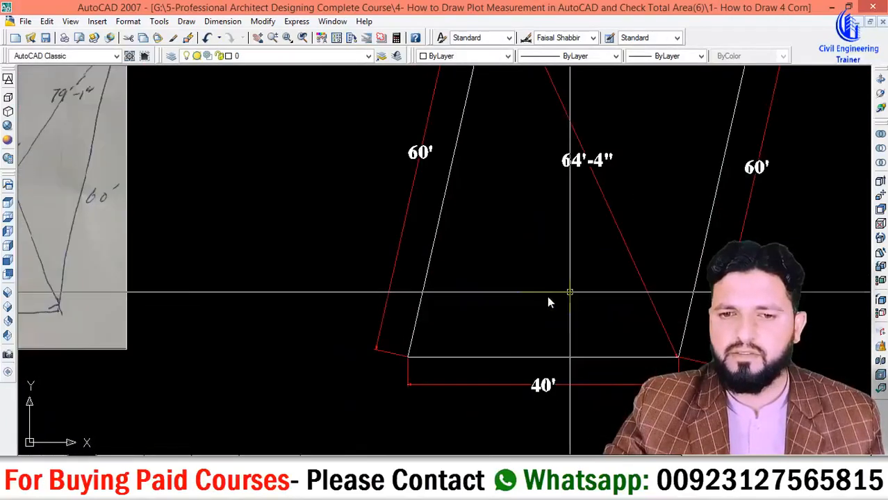
{"action": "scroll", "coordinate": [406, 357], "scroll_direction": "up", "scroll_amount": 5}
{"action": "scroll", "coordinate": [410, 416], "scroll_direction": "up", "scroll_amount": 2}
{"action": "key", "text": "Return"}
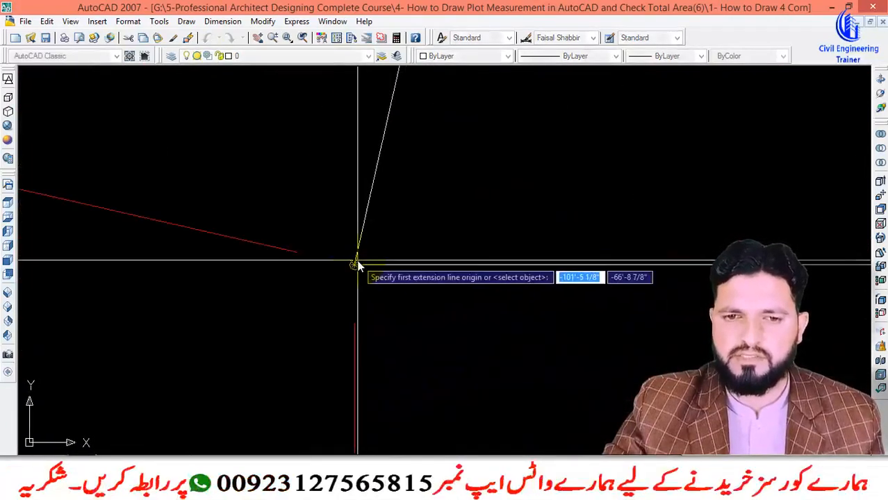
{"action": "left_click", "coordinate": [356, 264]}
{"action": "scroll", "coordinate": [368, 345], "scroll_direction": "down", "scroll_amount": 6}
{"action": "scroll", "coordinate": [443, 299], "scroll_direction": "down", "scroll_amount": 4}
{"action": "scroll", "coordinate": [473, 237], "scroll_direction": "up", "scroll_amount": 7}
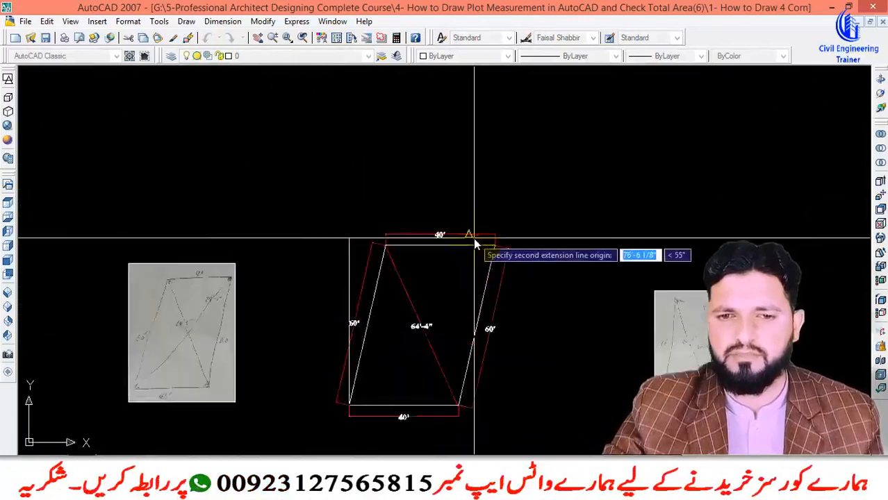
{"action": "scroll", "coordinate": [543, 248], "scroll_direction": "up", "scroll_amount": 7}
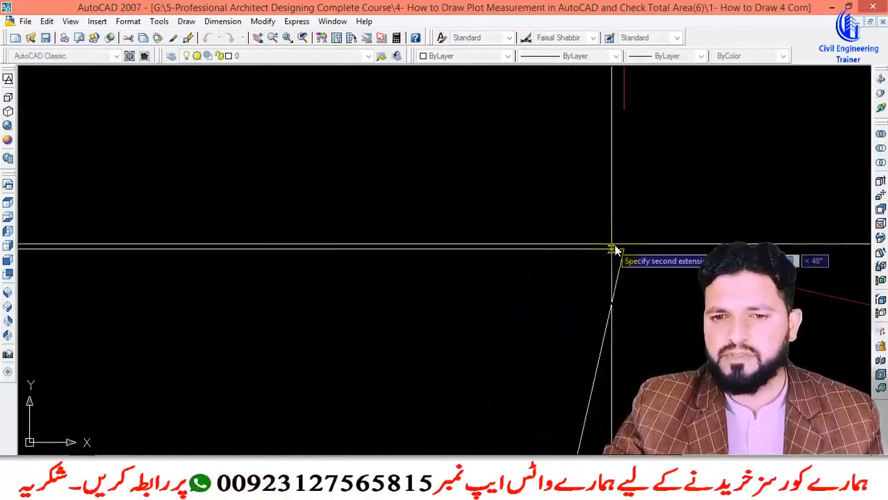
{"action": "left_click", "coordinate": [614, 252]}
{"action": "scroll", "coordinate": [590, 250], "scroll_direction": "down", "scroll_amount": 6}
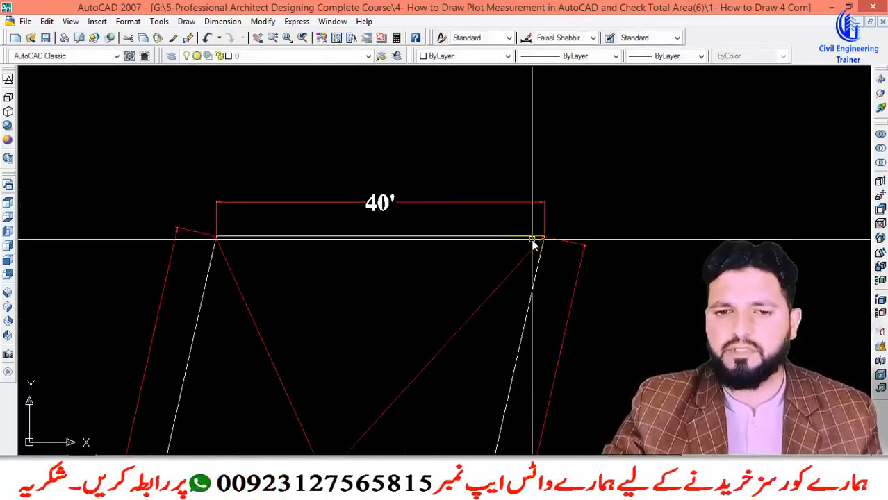
- Move the longer diagonal's dimension text up along its line, clear of the other diagonal's text, and compare it with the sketch
{"action": "scroll", "coordinate": [444, 344], "scroll_direction": "up", "scroll_amount": 4}
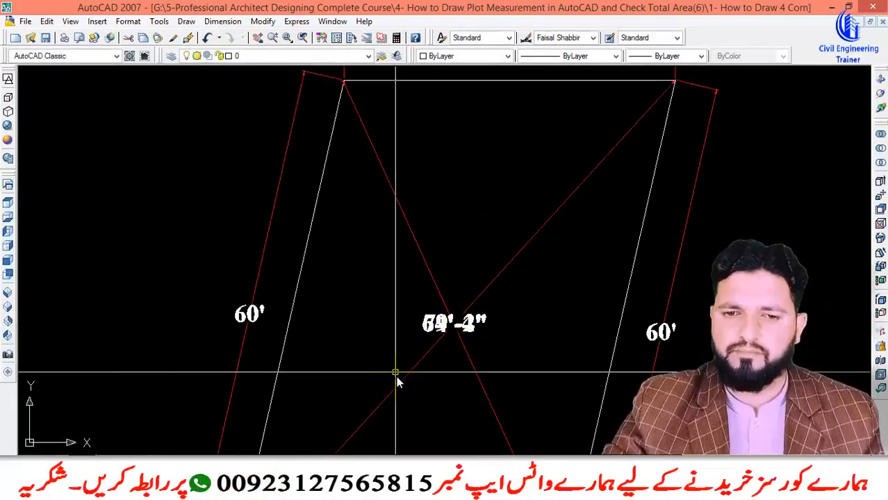
{"action": "left_click", "coordinate": [401, 383]}
{"action": "left_click", "coordinate": [449, 333]}
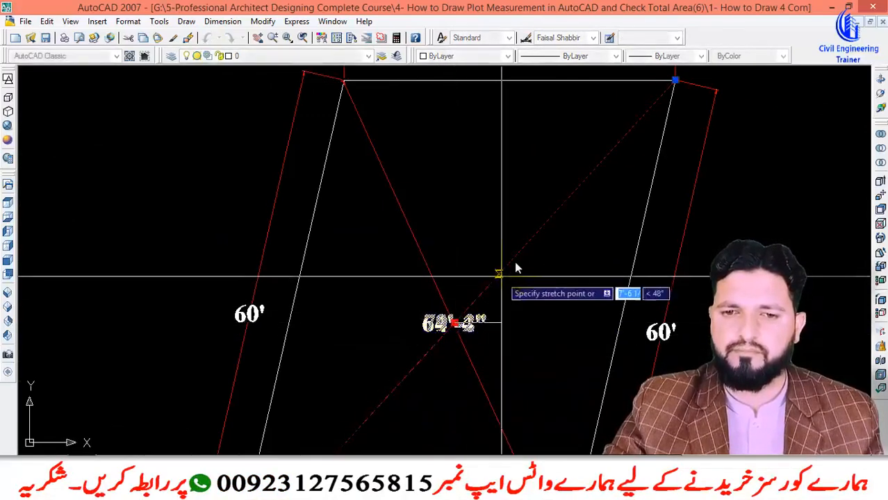
{"action": "left_click", "coordinate": [524, 248]}
{"action": "scroll", "coordinate": [554, 284], "scroll_direction": "down", "scroll_amount": 5}
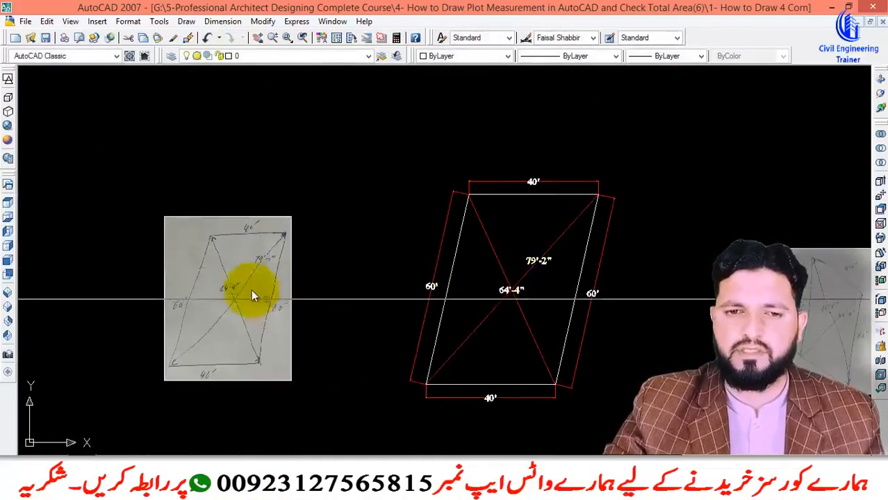
{"action": "scroll", "coordinate": [250, 271], "scroll_direction": "up", "scroll_amount": 4}
{"action": "scroll", "coordinate": [316, 257], "scroll_direction": "down", "scroll_amount": 4}
{"action": "scroll", "coordinate": [528, 285], "scroll_direction": "up", "scroll_amount": 6}
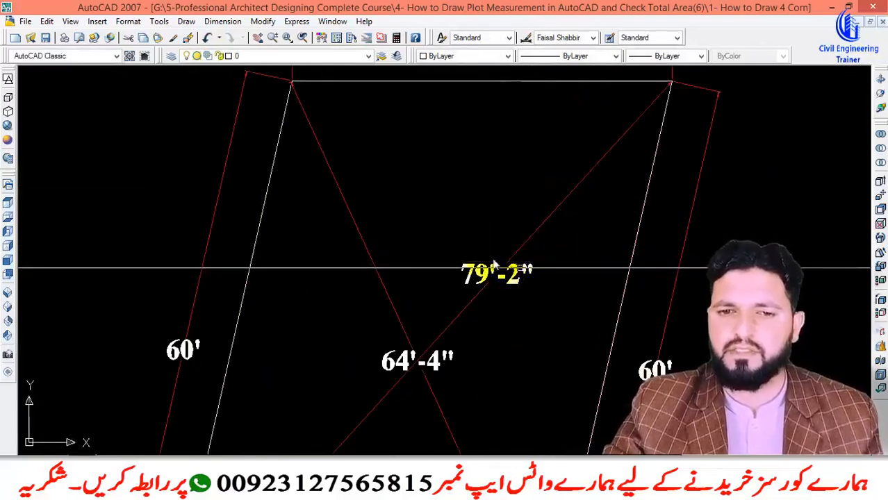
{"action": "key", "text": "Escape"}
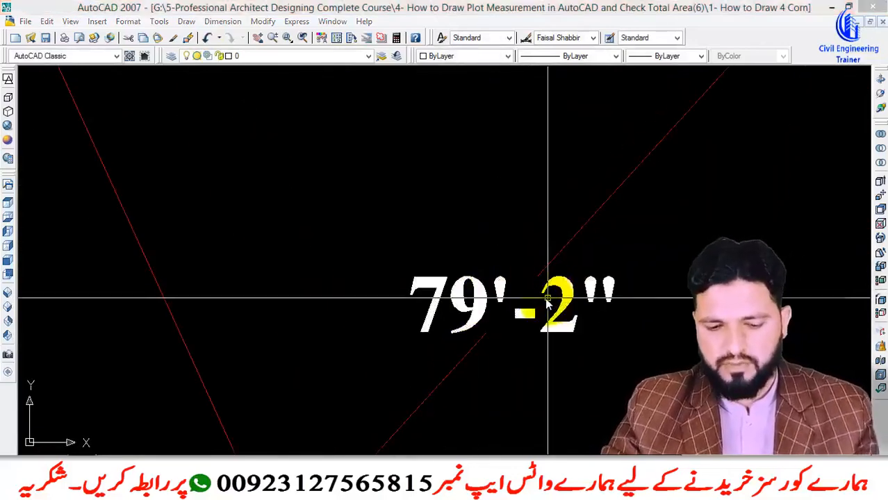
- Check the length and angle precision in the drawing units, keeping 0'-0 1/8" and 0
{"action": "type", "text": "un"}
{"action": "key", "text": "Return"}
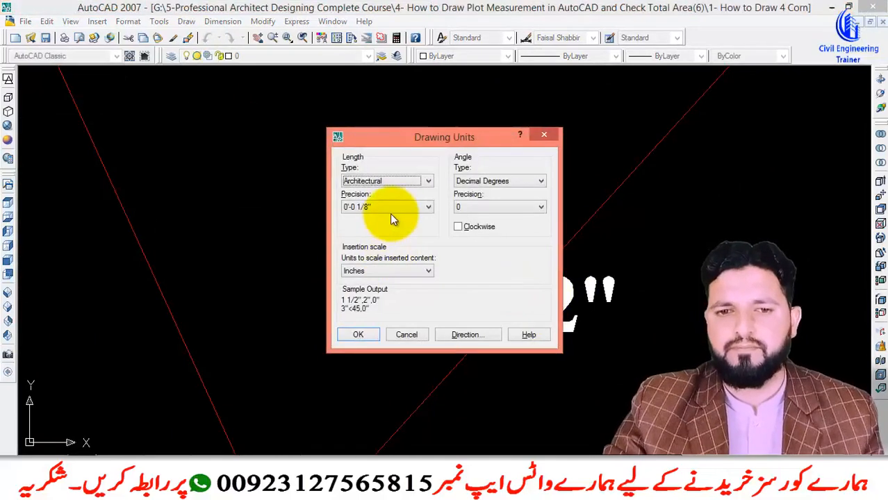
{"action": "left_click", "coordinate": [376, 244]}
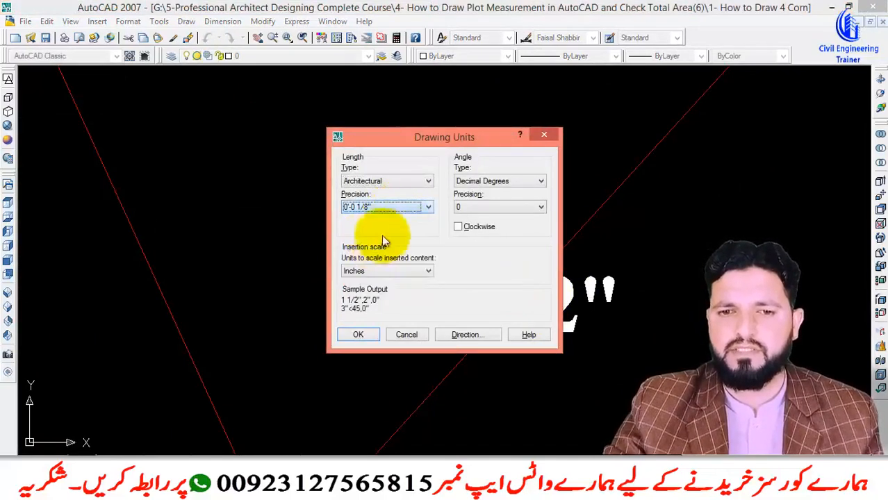
{"action": "left_click", "coordinate": [478, 207]}
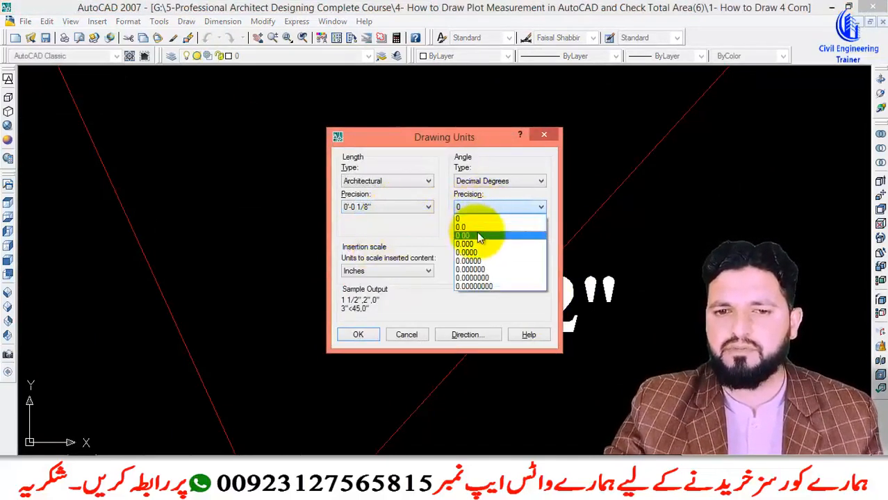
{"action": "left_click", "coordinate": [472, 219]}
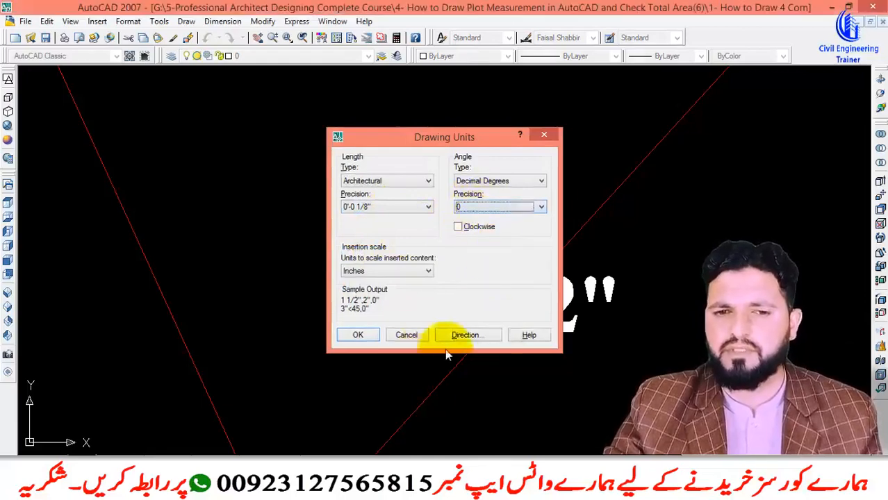
{"action": "key", "text": "Return"}
- Snap the upper end point of the longer diagonal dimension onto the plot's upper-right corner
{"action": "scroll", "coordinate": [510, 312], "scroll_direction": "down", "scroll_amount": 8}
{"action": "scroll", "coordinate": [544, 285], "scroll_direction": "up", "scroll_amount": 3}
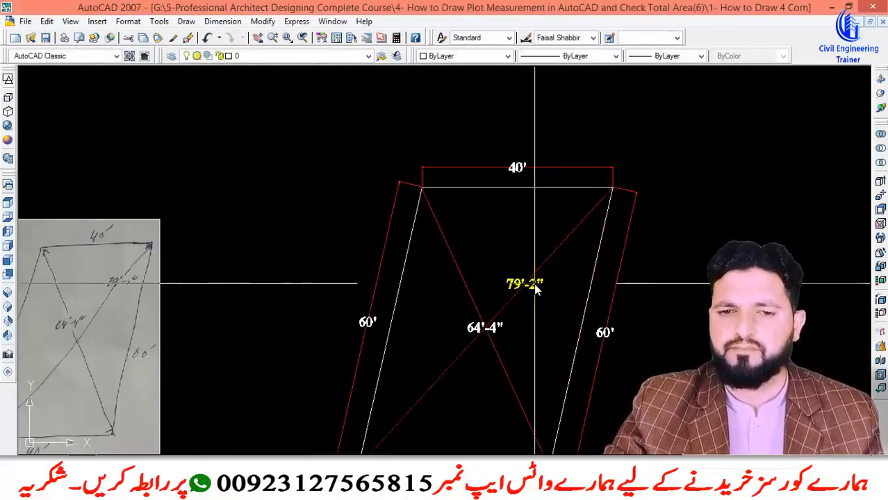
{"action": "scroll", "coordinate": [620, 188], "scroll_direction": "up", "scroll_amount": 10}
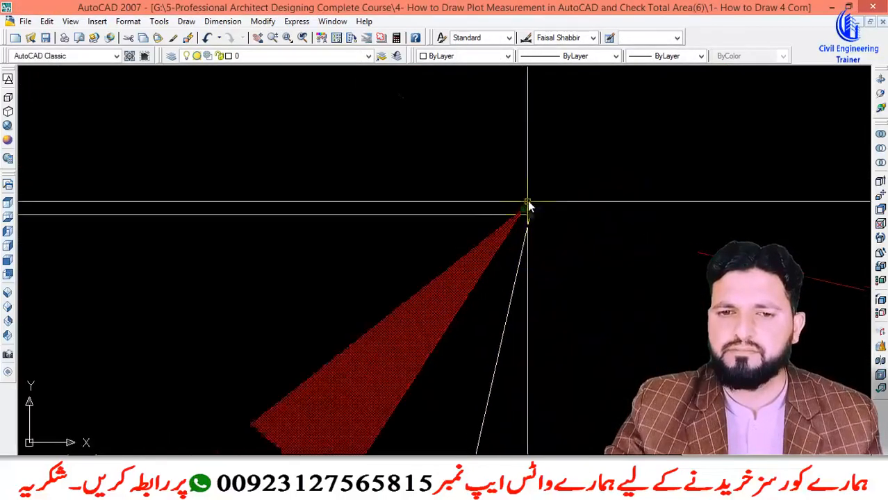
{"action": "left_click", "coordinate": [515, 245]}
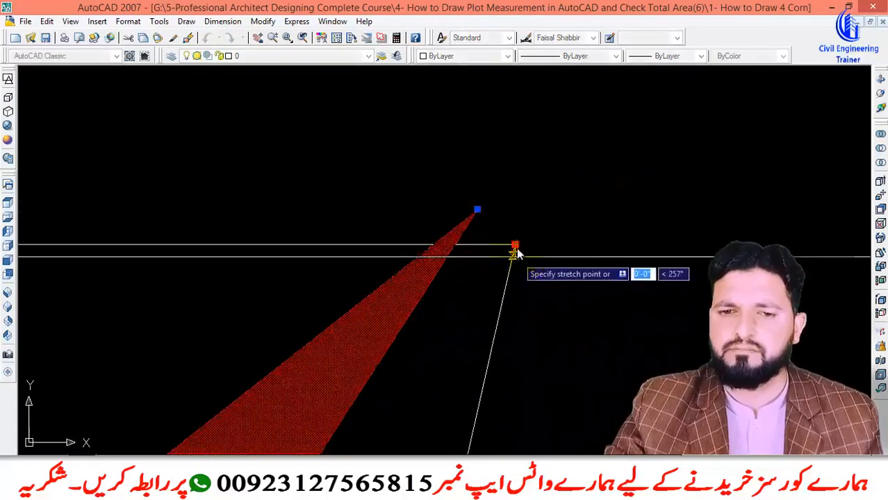
{"action": "left_click", "coordinate": [516, 243]}
{"action": "key", "text": "Escape"}
{"action": "scroll", "coordinate": [516, 246], "scroll_direction": "down", "scroll_amount": 12}
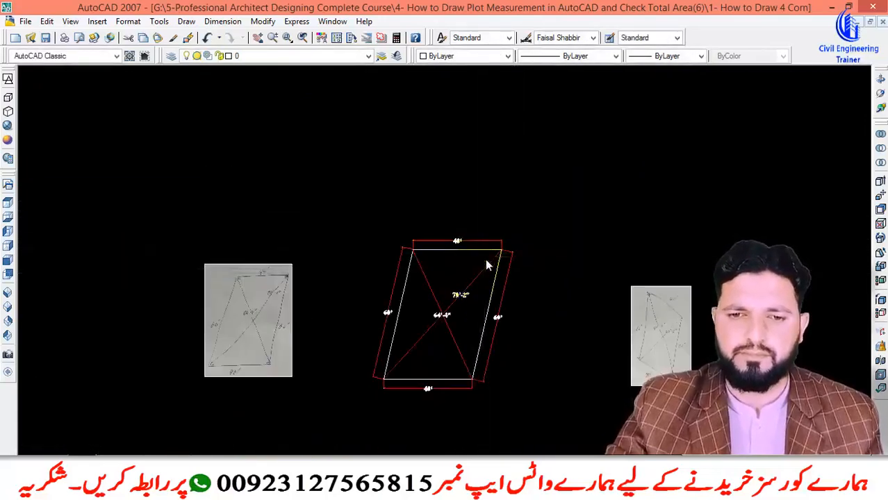
{"action": "scroll", "coordinate": [410, 337], "scroll_direction": "up", "scroll_amount": 3}
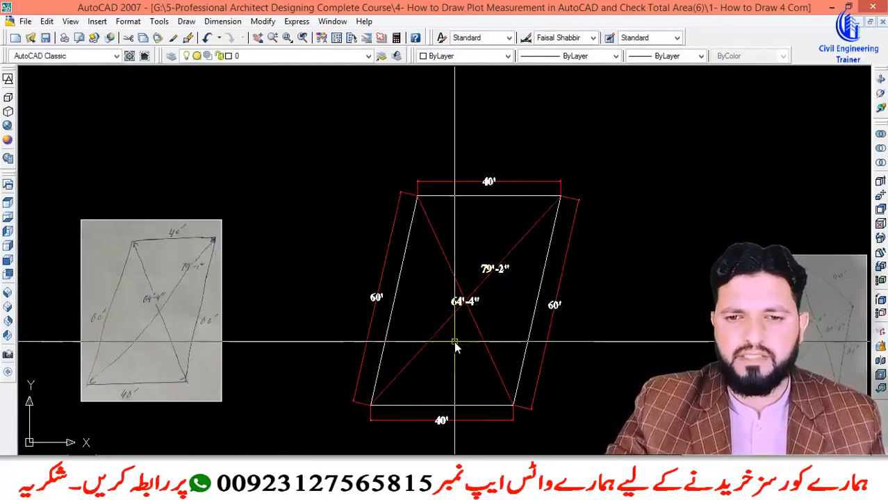
- Create a polyline boundary of the plot from an internal point and erase the two extra boundaries around the diagonal dimension texts
{"action": "scroll", "coordinate": [455, 347], "scroll_direction": "down", "scroll_amount": 5}
{"action": "scroll", "coordinate": [496, 331], "scroll_direction": "up", "scroll_amount": 4}
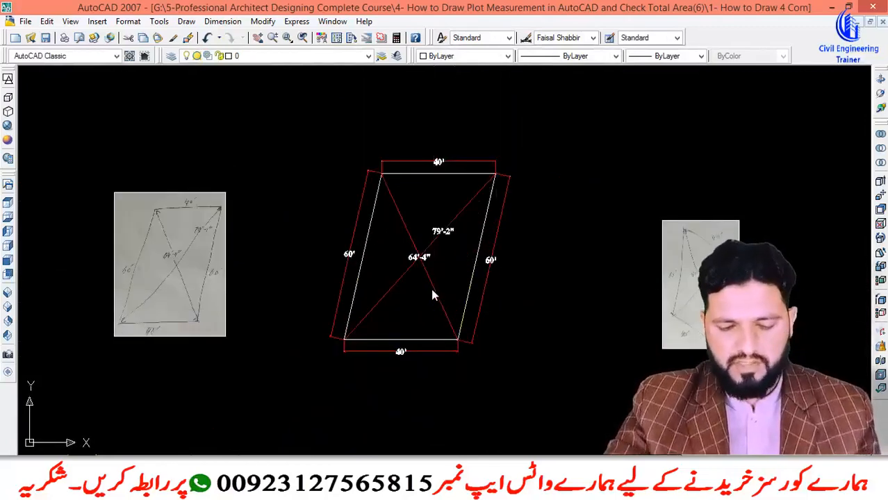
{"action": "type", "text": "bo"}
{"action": "key", "text": "Return"}
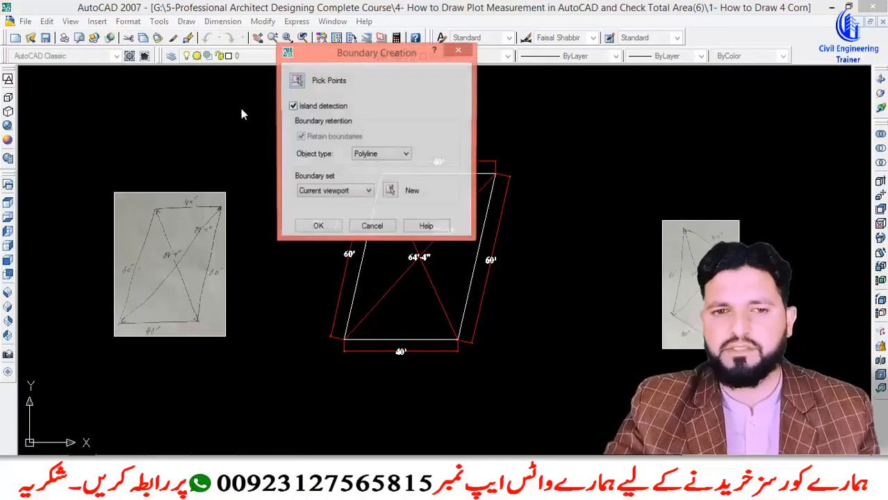
{"action": "left_click", "coordinate": [297, 80]}
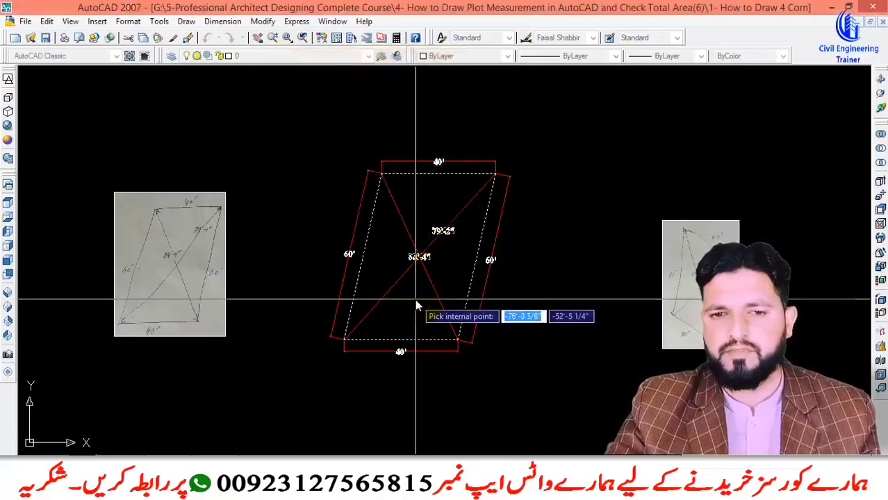
{"action": "key", "text": "Return"}
{"action": "left_click", "coordinate": [403, 192]}
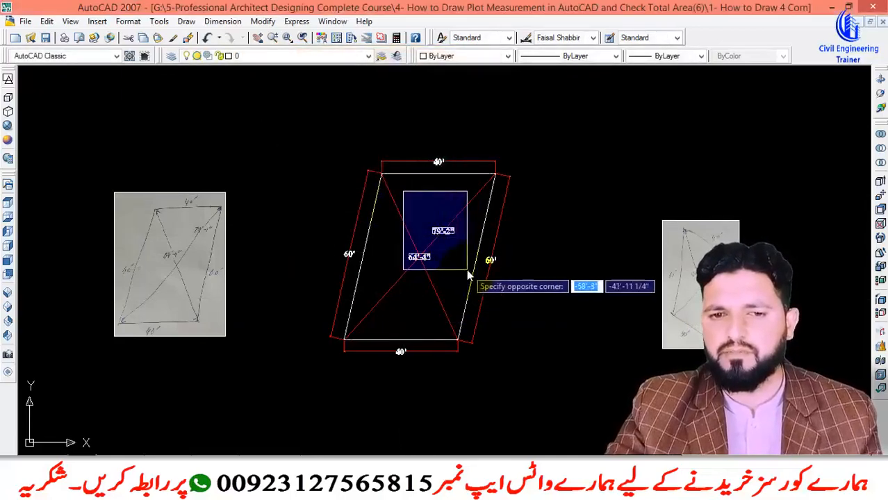
{"action": "left_click", "coordinate": [466, 269]}
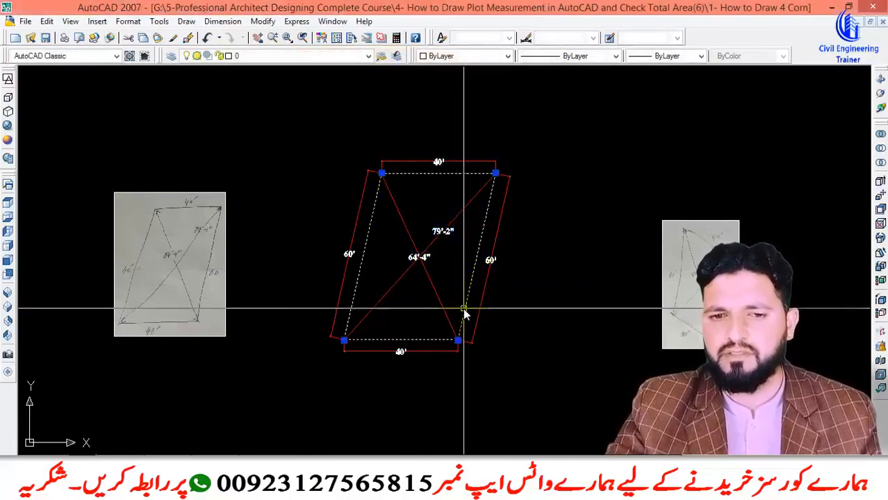
- List the plot boundary's properties, copy its area in square feet and paste "2340.609 square ft" as text beside the plot
{"action": "type", "text": "li"}
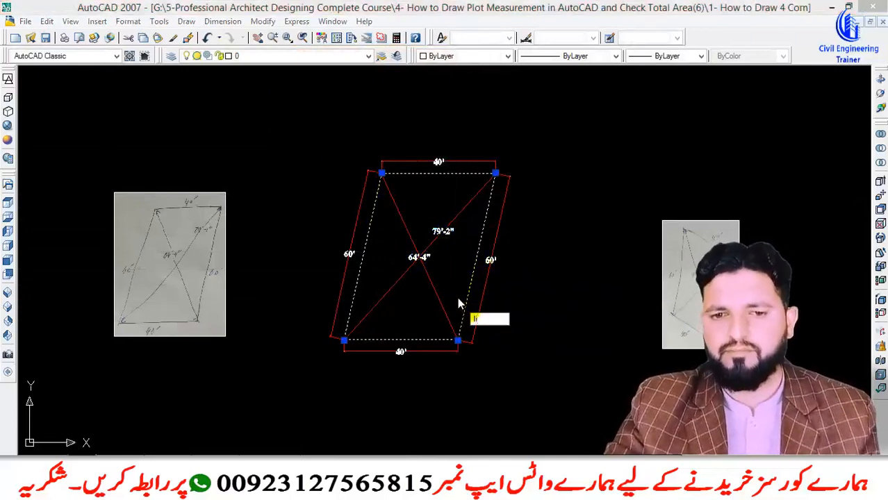
{"action": "key", "text": "Return"}
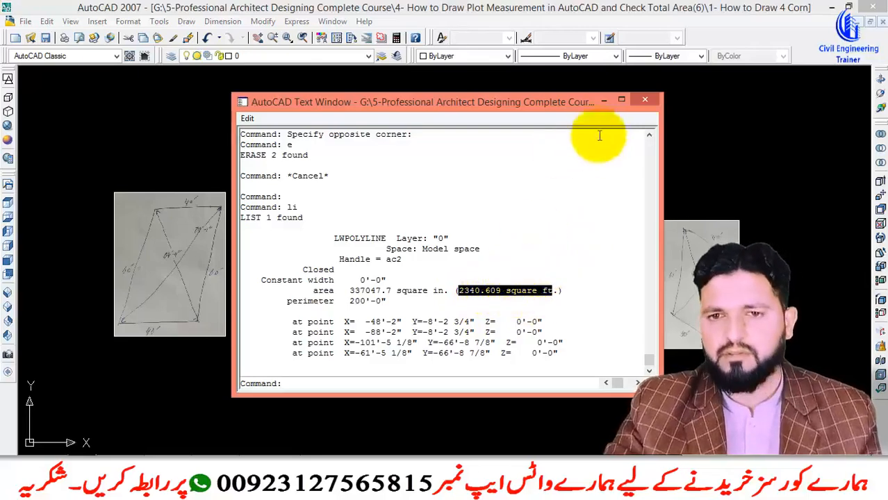
{"action": "left_click", "coordinate": [642, 102]}
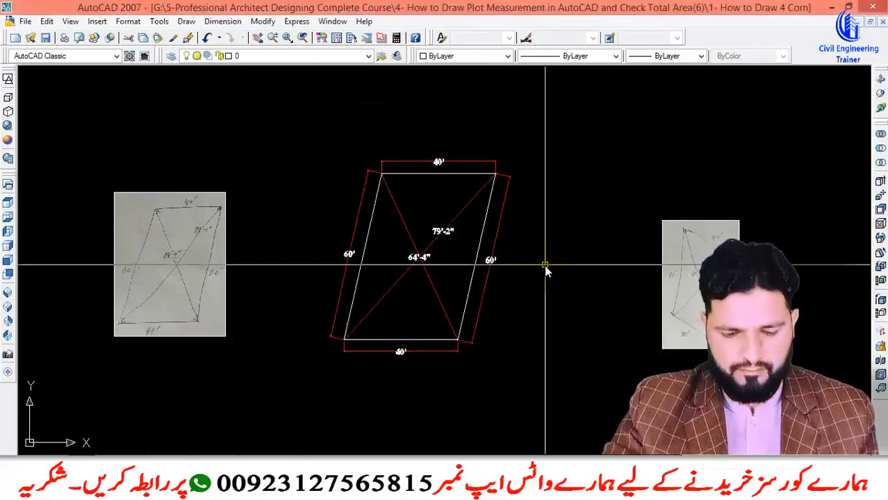
{"action": "key", "text": "ctrl+v"}
{"action": "scroll", "coordinate": [494, 297], "scroll_direction": "up", "scroll_amount": 9}
{"action": "left_click", "coordinate": [486, 321]}
{"action": "scroll", "coordinate": [551, 289], "scroll_direction": "down", "scroll_amount": 8}
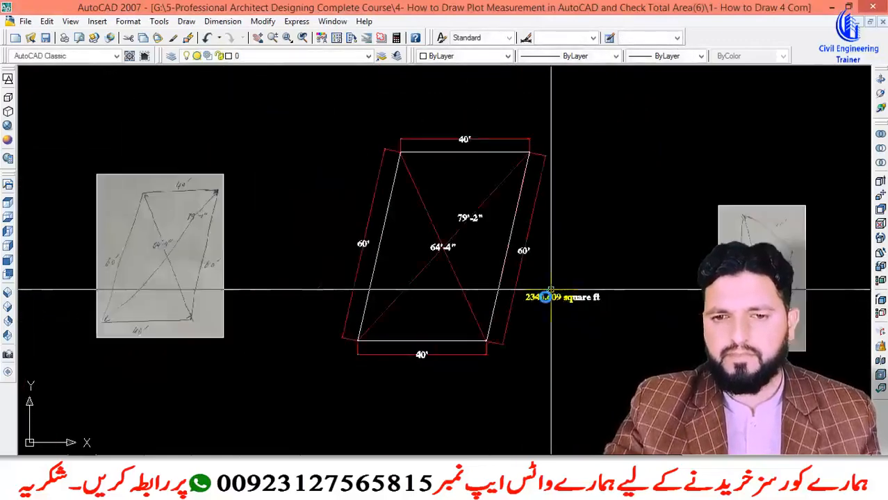
- Copy the "Total Area: 2400 Sq.ft" label from the rectangular plot to a spot beside the slanted plot
{"action": "scroll", "coordinate": [165, 293], "scroll_direction": "down", "scroll_amount": 6}
{"action": "scroll", "coordinate": [218, 253], "scroll_direction": "up", "scroll_amount": 8}
{"action": "left_click", "coordinate": [216, 274]}
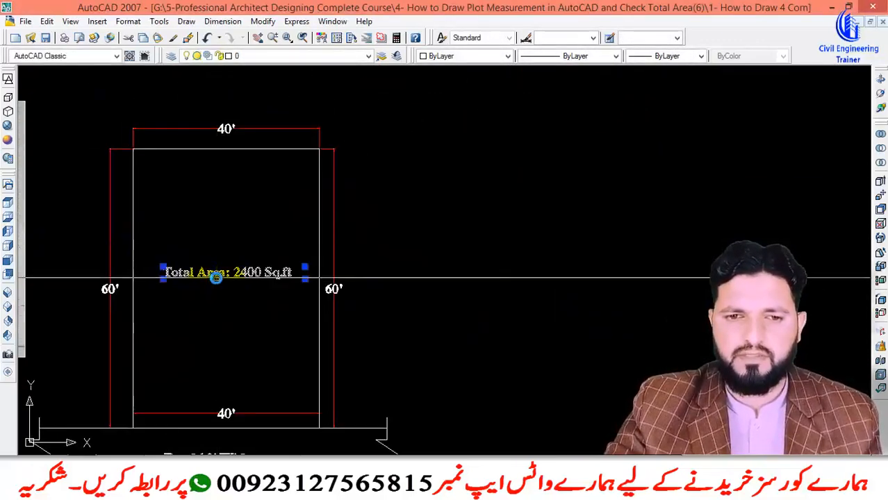
{"action": "type", "text": "co"}
{"action": "key", "text": "Return"}
{"action": "left_click", "coordinate": [192, 288]}
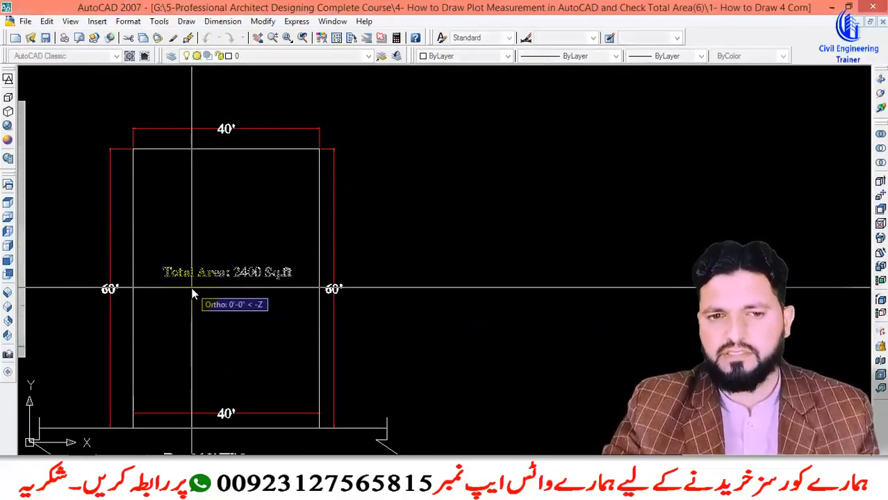
{"action": "scroll", "coordinate": [188, 288], "scroll_direction": "down", "scroll_amount": 8}
{"action": "scroll", "coordinate": [445, 305], "scroll_direction": "up", "scroll_amount": 8}
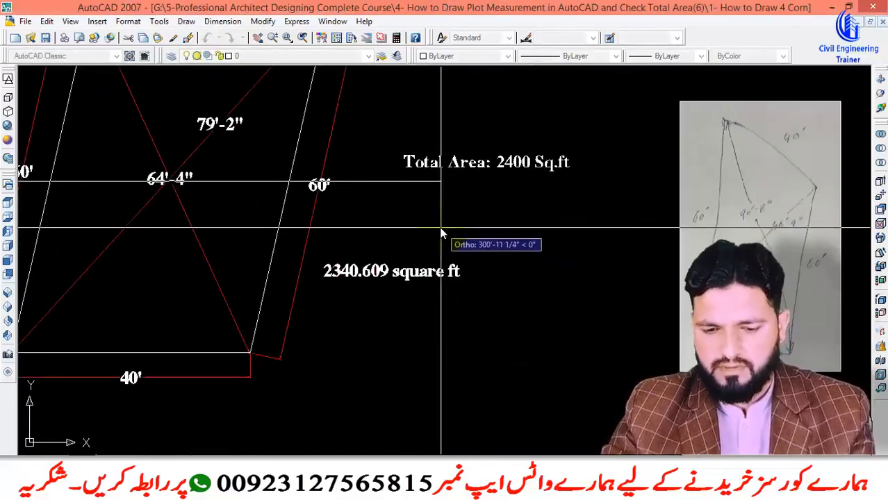
{"action": "left_click", "coordinate": [400, 226]}
{"action": "key", "text": "Escape"}
- Change the area in the copied label so that it reads "Total Area: 2340.61 Sq.ft" on a single line
{"action": "scroll", "coordinate": [396, 262], "scroll_direction": "up", "scroll_amount": 4}
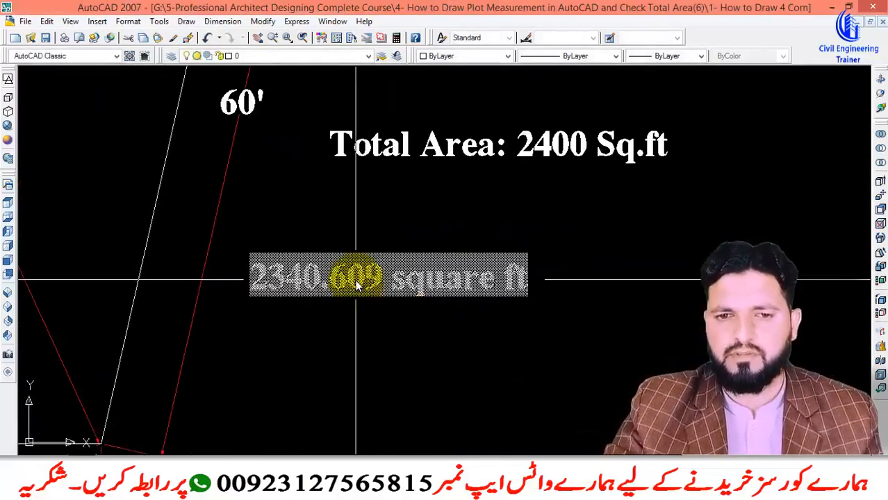
{"action": "double_click", "coordinate": [357, 280]}
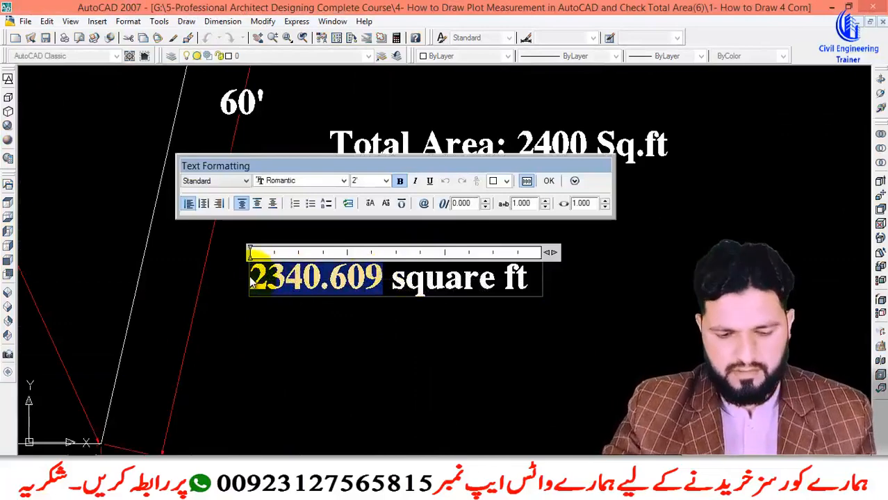
{"action": "left_click", "coordinate": [448, 306]}
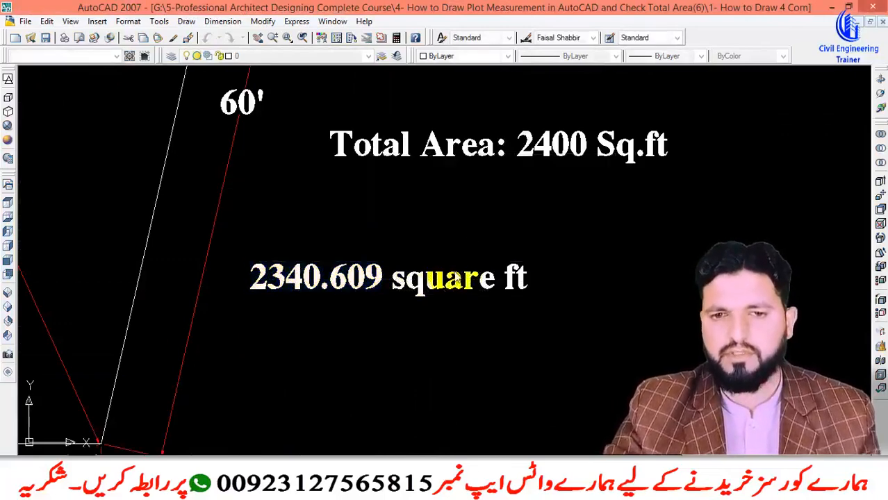
{"action": "double_click", "coordinate": [524, 145]}
{"action": "type", "text": "2340.609"}
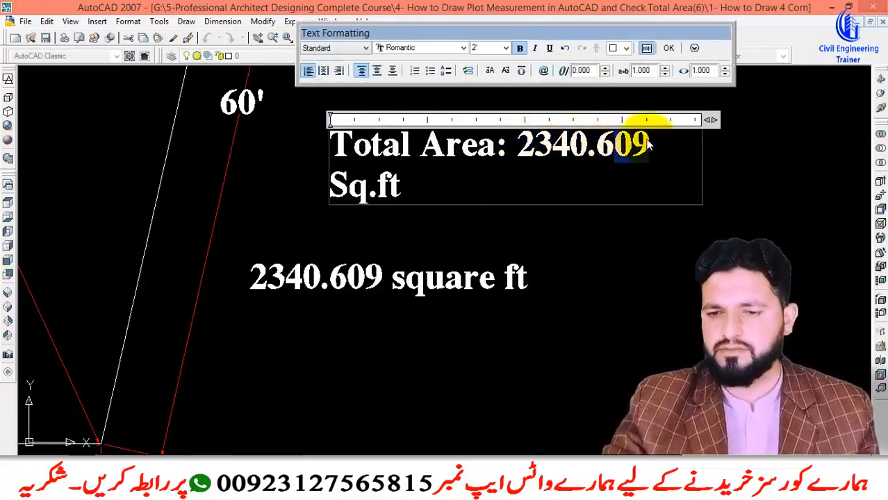
{"action": "scroll", "coordinate": [553, 210], "scroll_direction": "down", "scroll_amount": 4}
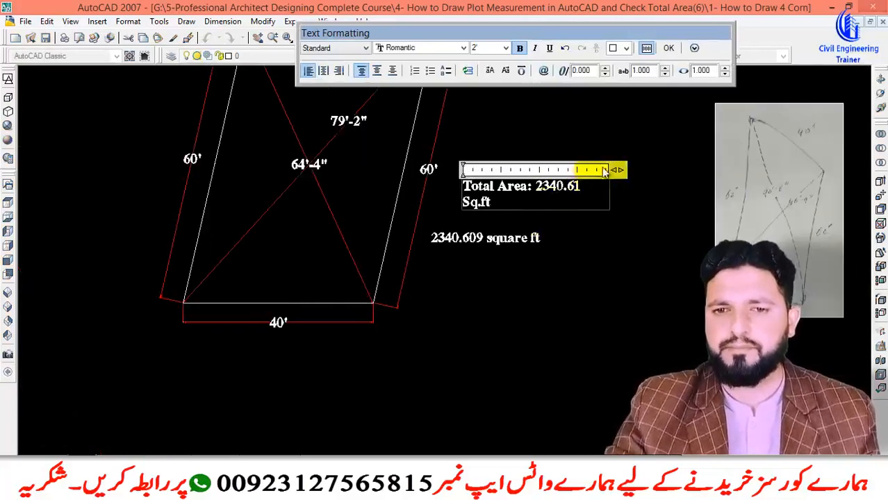
{"action": "scroll", "coordinate": [624, 182], "scroll_direction": "up", "scroll_amount": 3}
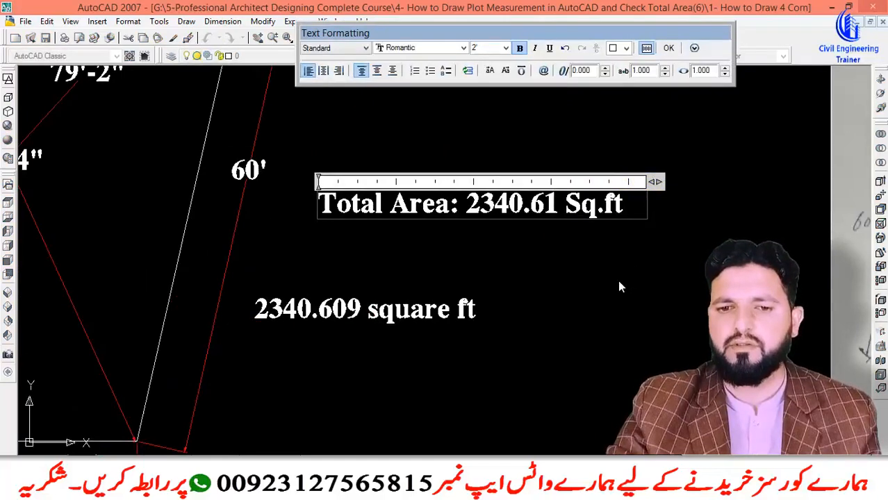
{"action": "left_click", "coordinate": [621, 286]}
- Erase the pasted "2340.609 square ft" text below the total area label
{"action": "left_click", "coordinate": [430, 316]}
{"action": "key", "text": "Delete"}
{"action": "scroll", "coordinate": [445, 309], "scroll_direction": "down", "scroll_amount": 5}
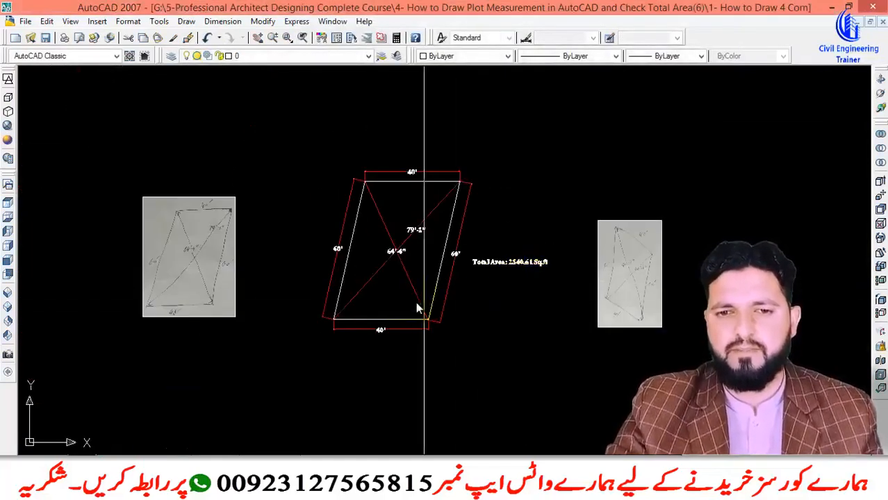
- Review the slanted plot's total area label and compare it with the rectangular plot's area
{"action": "scroll", "coordinate": [417, 307], "scroll_direction": "up", "scroll_amount": 3}
{"action": "scroll", "coordinate": [539, 298], "scroll_direction": "up", "scroll_amount": 5}
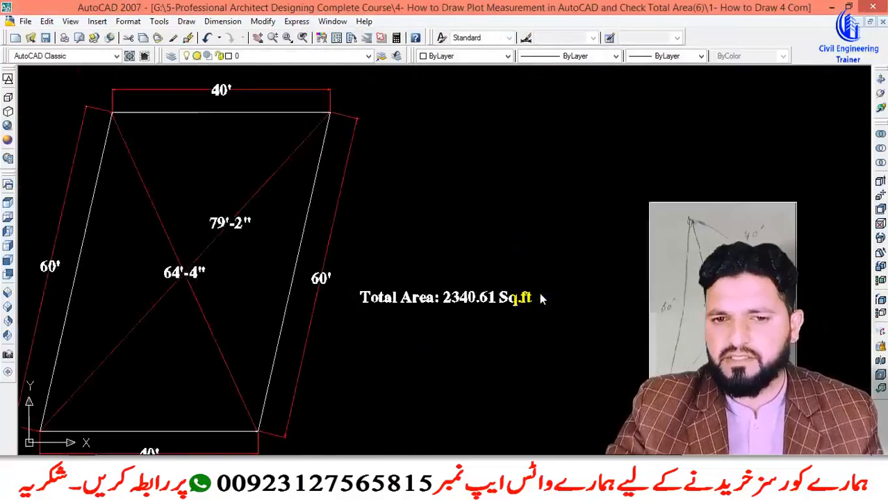
{"action": "scroll", "coordinate": [521, 250], "scroll_direction": "up", "scroll_amount": 2}
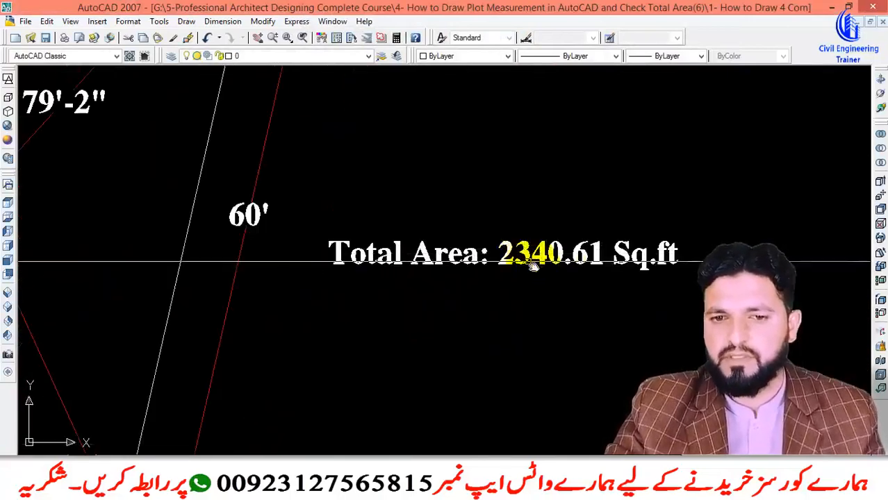
{"action": "scroll", "coordinate": [545, 269], "scroll_direction": "up", "scroll_amount": 2}
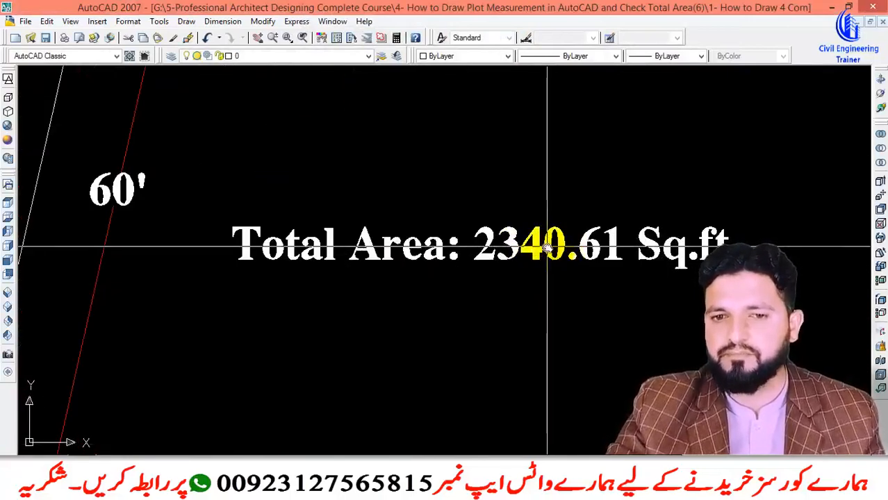
{"action": "scroll", "coordinate": [531, 257], "scroll_direction": "down", "scroll_amount": 5}
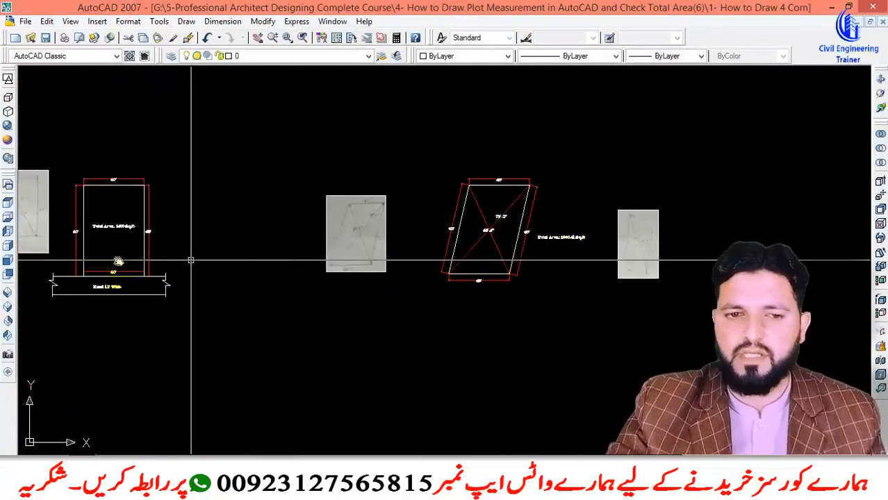
{"action": "scroll", "coordinate": [120, 226], "scroll_direction": "up", "scroll_amount": 3}
{"action": "scroll", "coordinate": [394, 295], "scroll_direction": "down", "scroll_amount": 4}
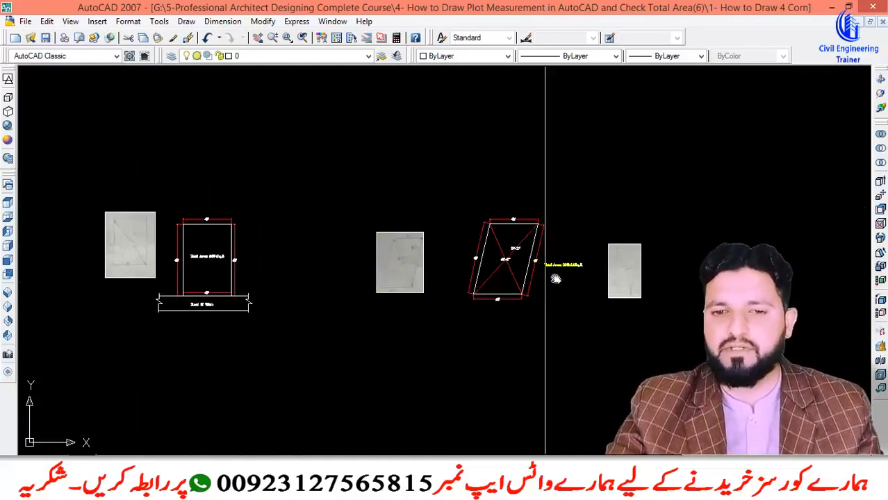
{"action": "scroll", "coordinate": [556, 279], "scroll_direction": "up", "scroll_amount": 5}
{"action": "scroll", "coordinate": [467, 241], "scroll_direction": "up", "scroll_amount": 3}
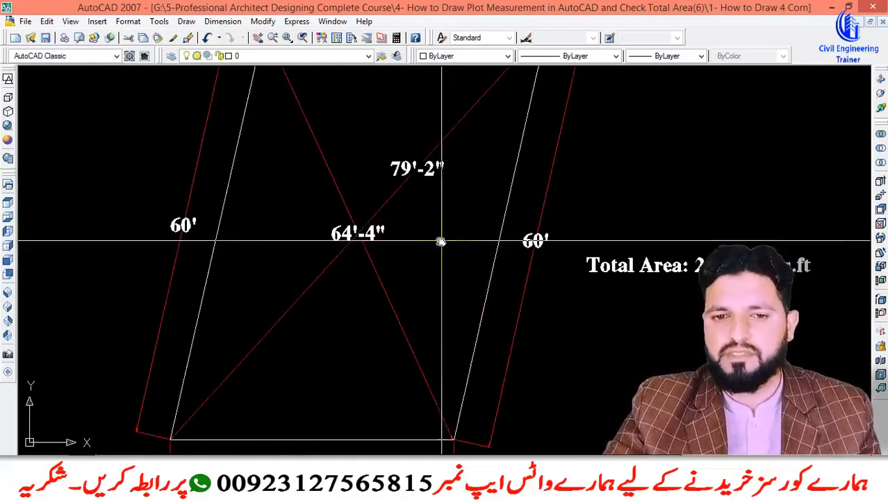
{"action": "scroll", "coordinate": [439, 240], "scroll_direction": "down", "scroll_amount": 3}
{"action": "scroll", "coordinate": [440, 240], "scroll_direction": "up", "scroll_amount": 2}
- Move the total area label closer to the right side of the slanted plot
{"action": "left_click", "coordinate": [535, 262]}
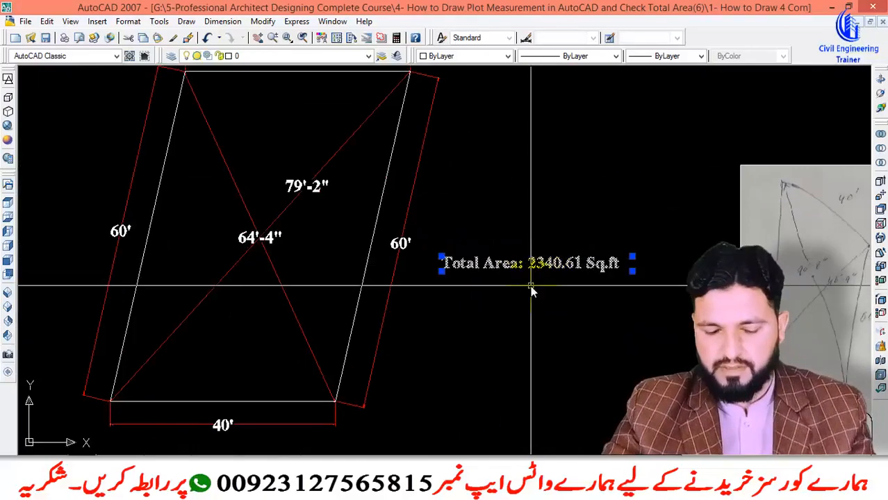
{"action": "type", "text": "co"}
{"action": "key", "text": "Return"}
{"action": "left_click", "coordinate": [568, 313]}
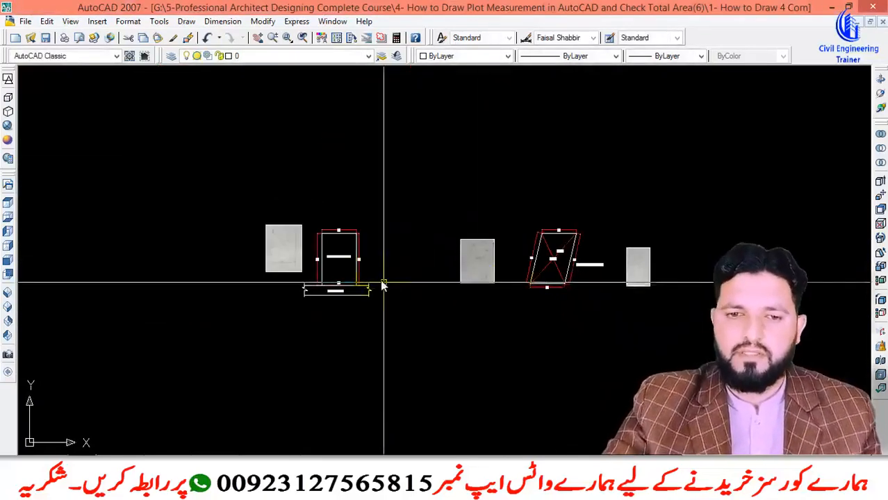
- Examine the shapes and side lengths of the rectangular and slanted plots against each other
{"action": "scroll", "coordinate": [378, 281], "scroll_direction": "up", "scroll_amount": 6}
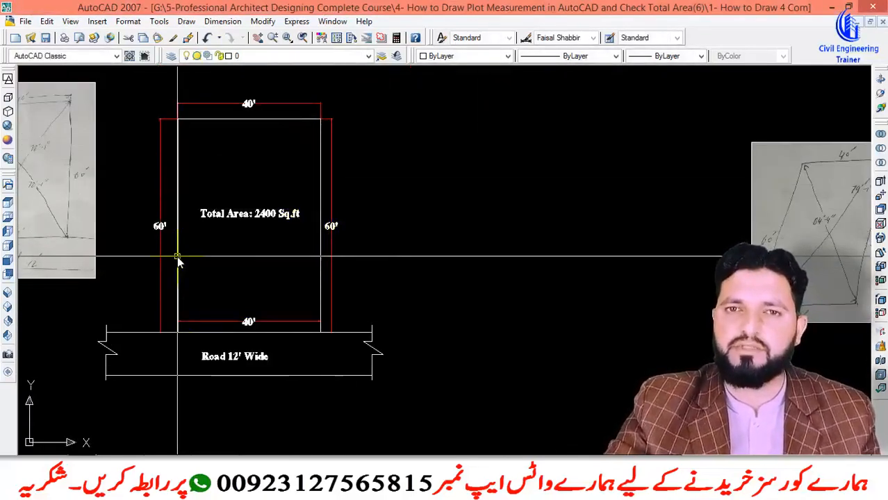
{"action": "scroll", "coordinate": [210, 261], "scroll_direction": "down", "scroll_amount": 3}
{"action": "scroll", "coordinate": [575, 233], "scroll_direction": "down", "scroll_amount": 1}
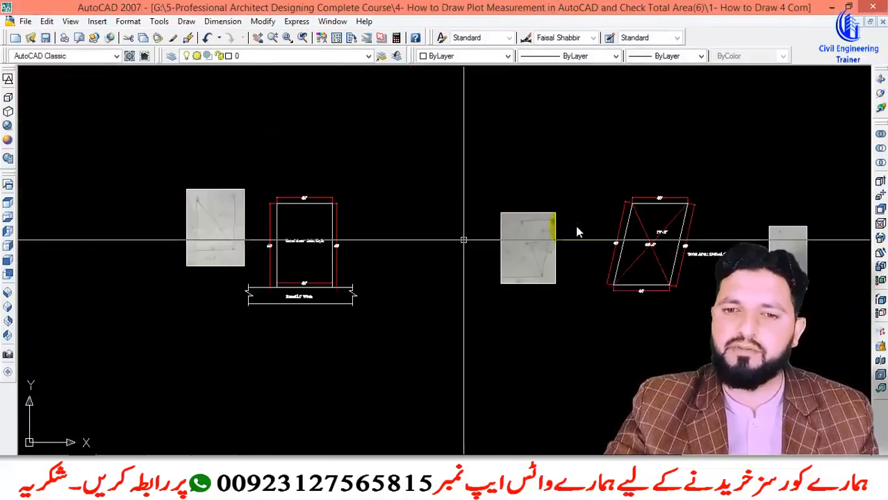
{"action": "scroll", "coordinate": [312, 257], "scroll_direction": "up", "scroll_amount": 4}
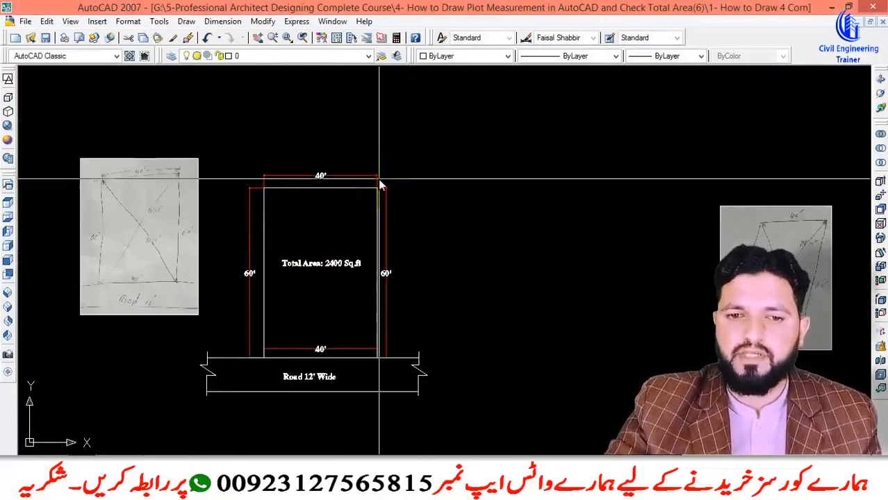
{"action": "scroll", "coordinate": [311, 178], "scroll_direction": "down", "scroll_amount": 4}
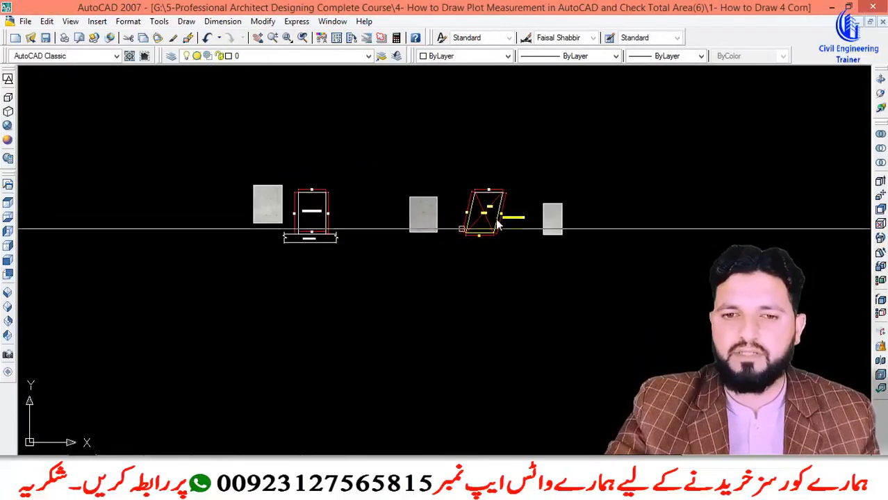
{"action": "scroll", "coordinate": [464, 236], "scroll_direction": "up", "scroll_amount": 5}
{"action": "scroll", "coordinate": [461, 236], "scroll_direction": "down", "scroll_amount": 2}
{"action": "scroll", "coordinate": [452, 223], "scroll_direction": "down", "scroll_amount": 4}
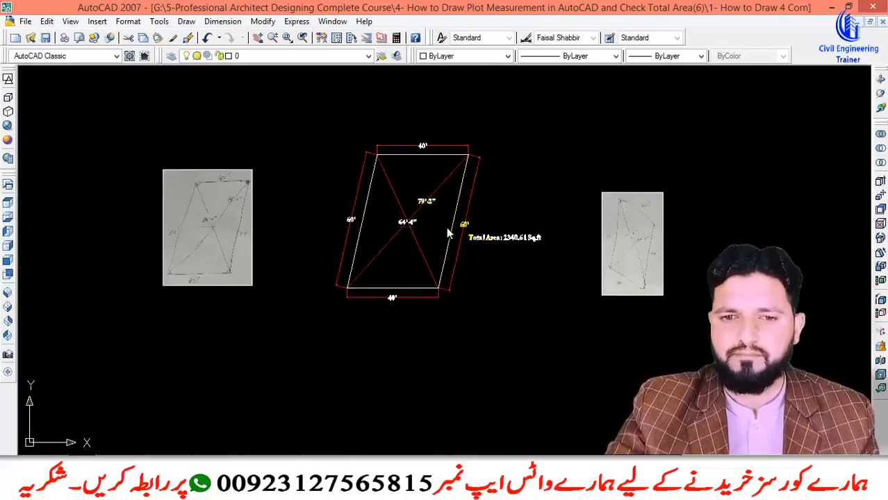
- Move the slanted plot, its dimensions, area label and sketch image together to the left, toward the rectangular plot
{"action": "scroll", "coordinate": [208, 174], "scroll_direction": "up", "scroll_amount": 2}
{"action": "left_click", "coordinate": [190, 163]}
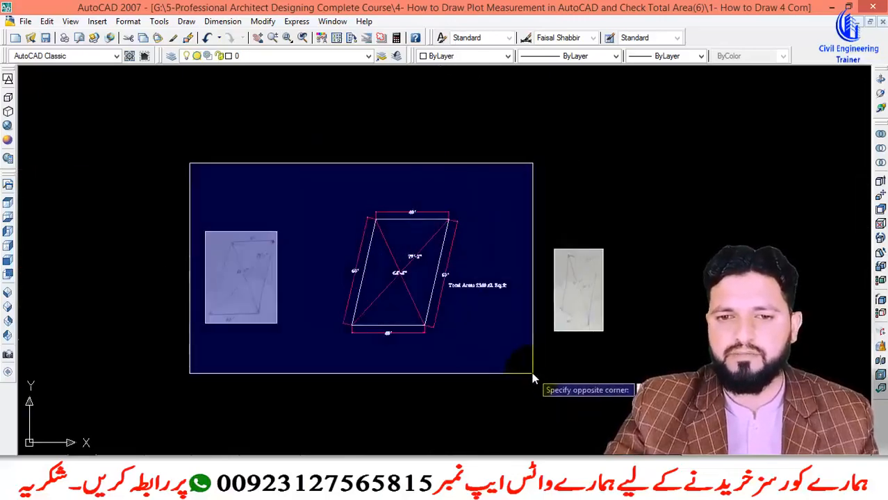
{"action": "left_click", "coordinate": [533, 379]}
{"action": "type", "text": "m"}
{"action": "key", "text": "Return"}
{"action": "left_click", "coordinate": [507, 376]}
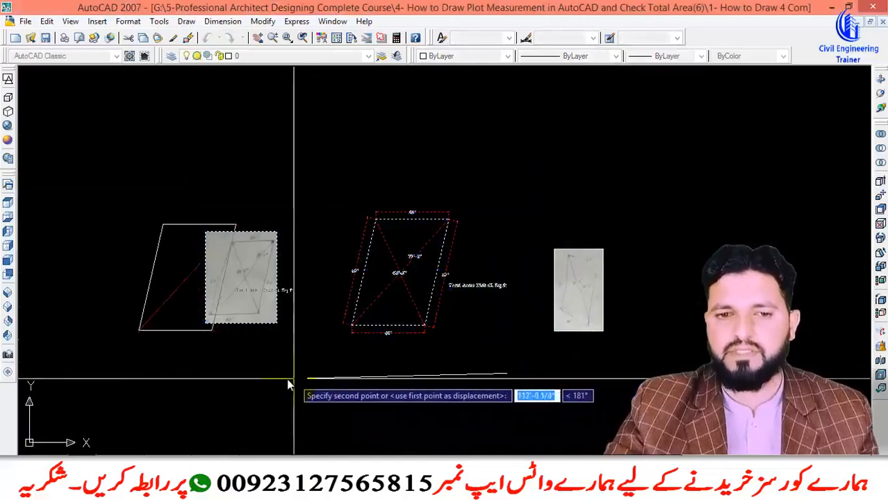
{"action": "left_click", "coordinate": [283, 378]}
- Move the third plot's sketch image to the left, closer to the slanted plot
{"action": "scroll", "coordinate": [367, 243], "scroll_direction": "down", "scroll_amount": 3}
{"action": "scroll", "coordinate": [445, 264], "scroll_direction": "up", "scroll_amount": 5}
{"action": "scroll", "coordinate": [570, 265], "scroll_direction": "up", "scroll_amount": 4}
{"action": "left_click", "coordinate": [490, 231]}
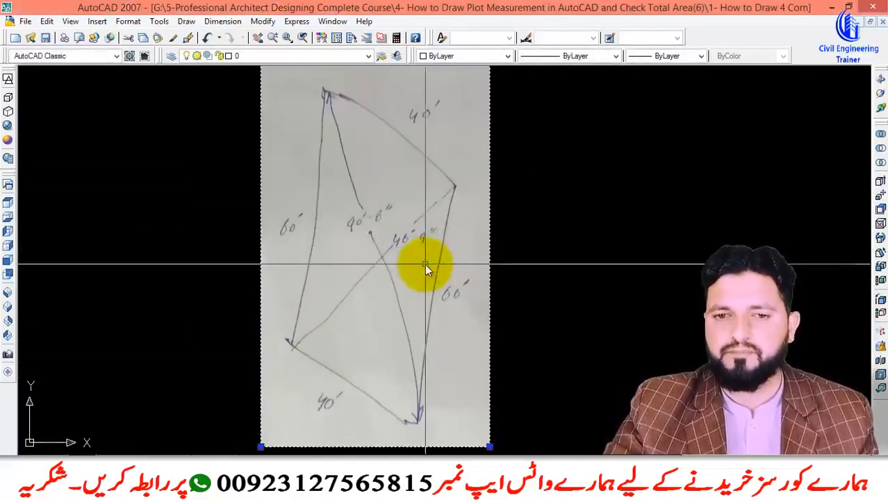
{"action": "scroll", "coordinate": [424, 264], "scroll_direction": "down", "scroll_amount": 5}
{"action": "type", "text": "m"}
{"action": "key", "text": "Return"}
{"action": "left_click", "coordinate": [458, 283]}
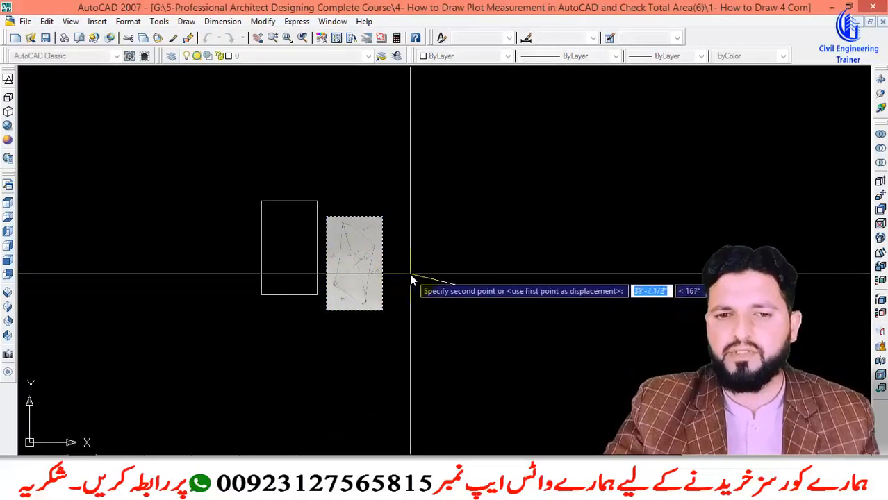
{"action": "left_click", "coordinate": [410, 278]}
{"action": "scroll", "coordinate": [317, 308], "scroll_direction": "up", "scroll_amount": 5}
{"action": "scroll", "coordinate": [317, 308], "scroll_direction": "down", "scroll_amount": 4}
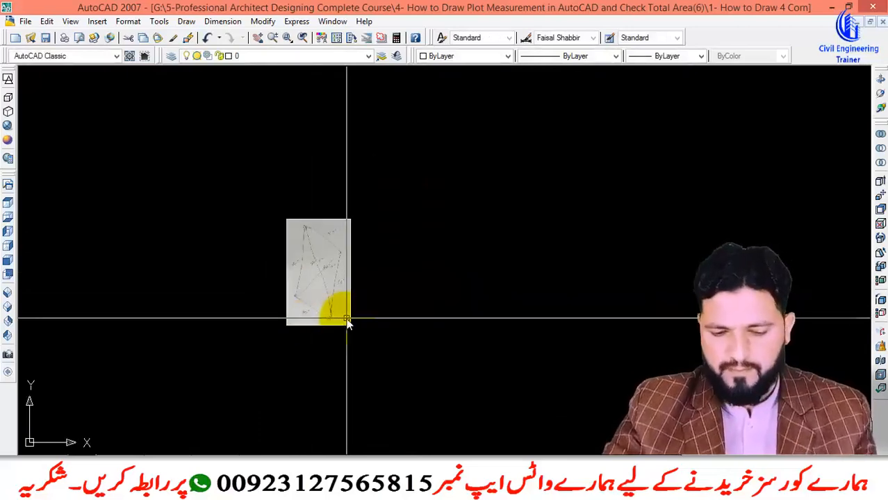
{"action": "type", "text": "l"}
{"action": "key", "text": "Return"}
{"action": "scroll", "coordinate": [293, 310], "scroll_direction": "up", "scroll_amount": 2}
{"action": "key", "text": "Escape"}
- Rotate the third sketch image about 14° counterclockwise around its lower-right corner
{"action": "type", "text": "r"}
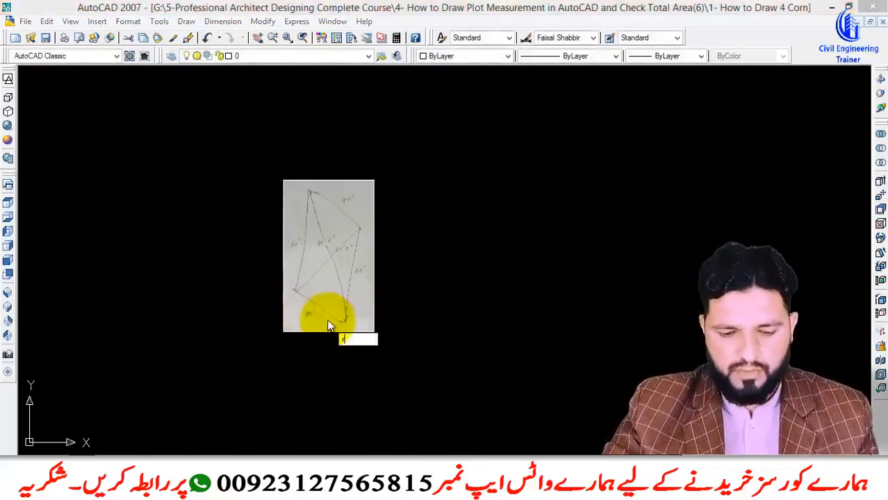
{"action": "type", "text": "o"}
{"action": "key", "text": "Return"}
{"action": "left_click", "coordinate": [374, 300]}
{"action": "key", "text": "Return"}
{"action": "left_click", "coordinate": [374, 331]}
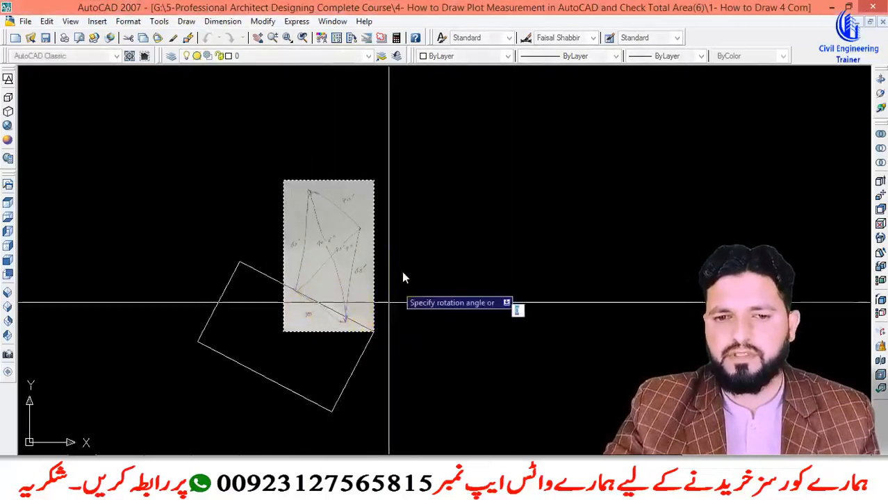
{"action": "left_click", "coordinate": [452, 311]}
{"action": "scroll", "coordinate": [373, 328], "scroll_direction": "up", "scroll_amount": 2}
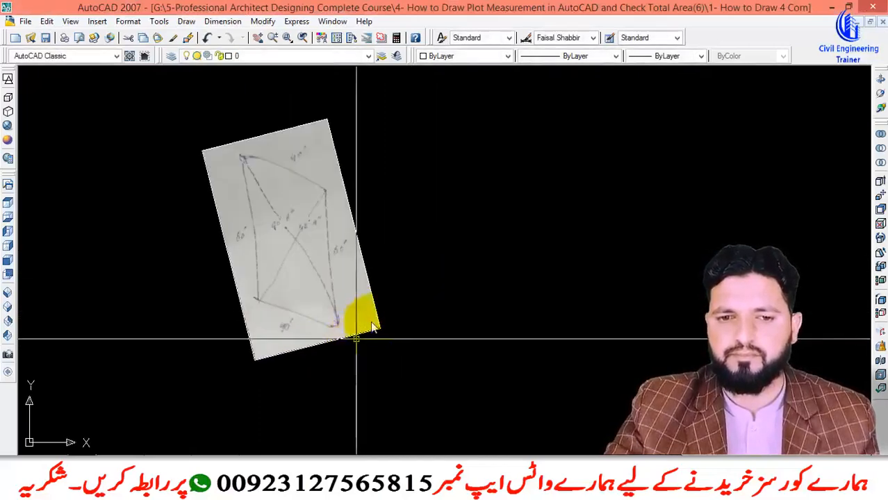
- Rotate the tilted sketch image further counterclockwise around the same lower-right corner
{"action": "left_click", "coordinate": [430, 260]}
{"action": "left_click", "coordinate": [364, 363]}
{"action": "key", "text": "Return"}
{"action": "left_click", "coordinate": [379, 327]}
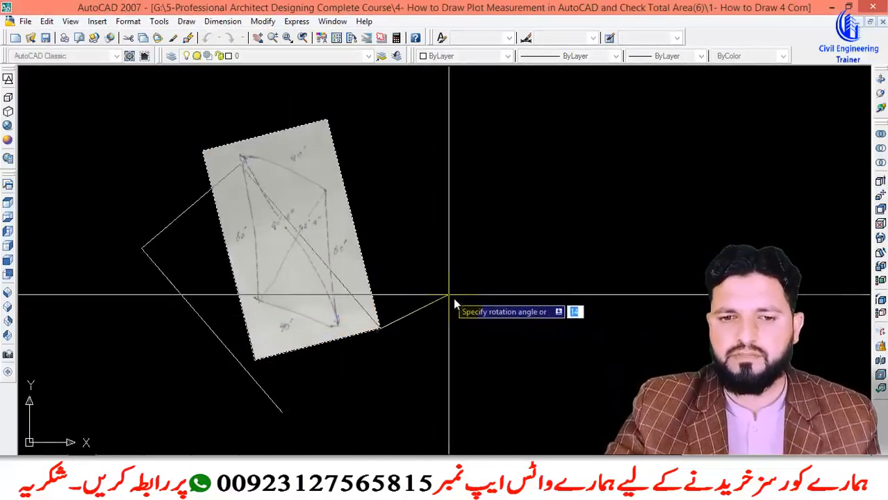
{"action": "left_click", "coordinate": [460, 293]}
- Rotate the sketch image slightly back clockwise around its lower-right corner so the plot's lower 40' side lies level
{"action": "left_click", "coordinate": [394, 304]}
{"action": "left_click", "coordinate": [362, 346]}
{"action": "key", "text": "Return"}
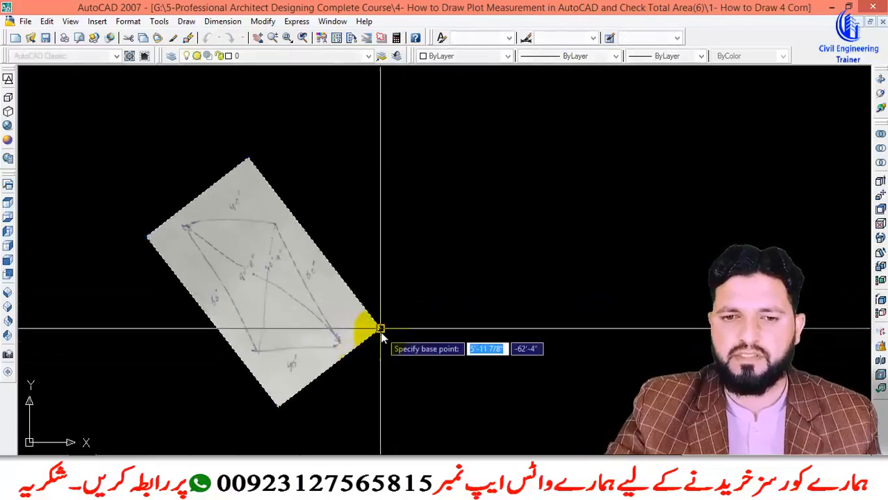
{"action": "left_click", "coordinate": [381, 329]}
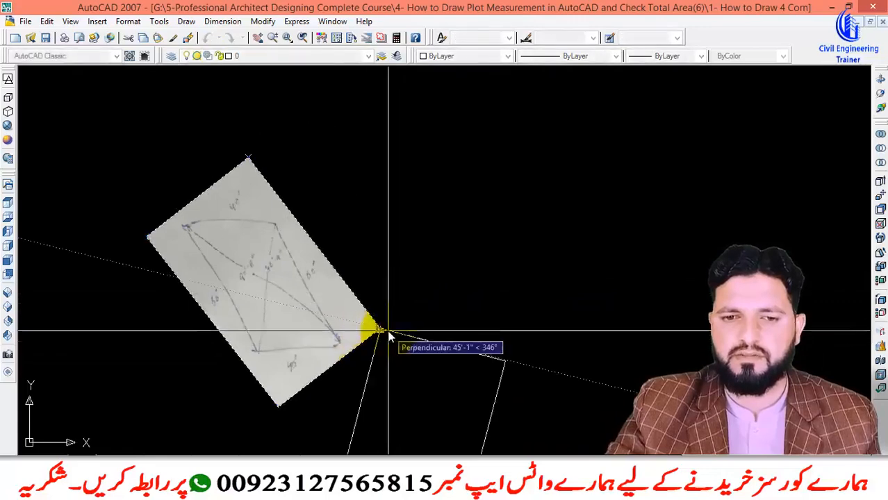
{"action": "left_click", "coordinate": [460, 338]}
{"action": "scroll", "coordinate": [334, 325], "scroll_direction": "down", "scroll_amount": 2}
{"action": "scroll", "coordinate": [228, 353], "scroll_direction": "up", "scroll_amount": 5}
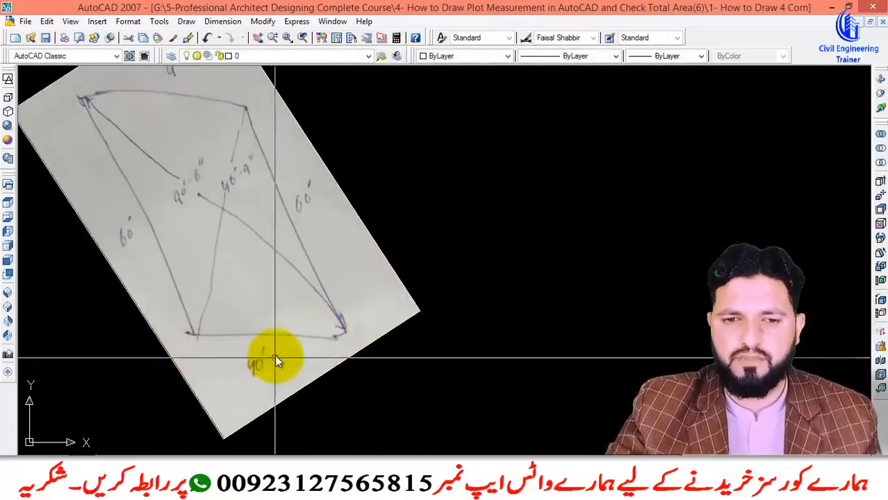
- Draw a horizontal line longer than 40' beside the third plot's sketch image as the plot's lower side
{"action": "scroll", "coordinate": [271, 358], "scroll_direction": "down", "scroll_amount": 4}
{"action": "type", "text": "l"}
{"action": "key", "text": "Return"}
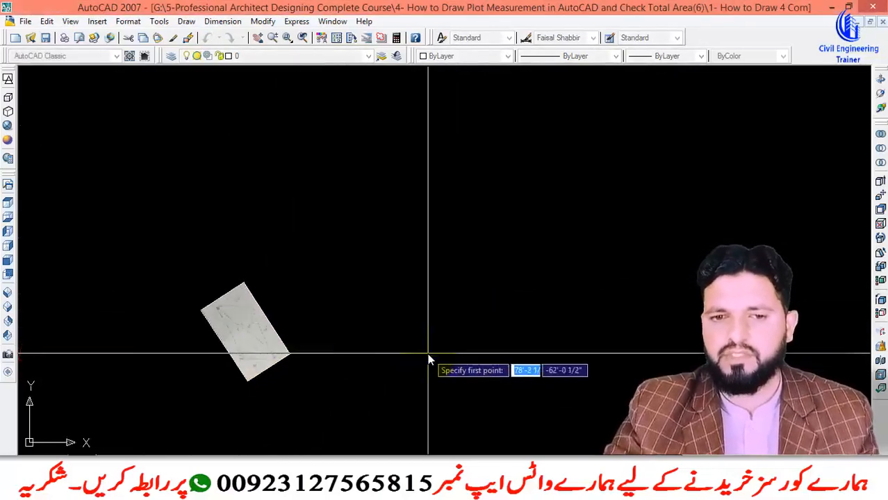
{"action": "left_click", "coordinate": [401, 359]}
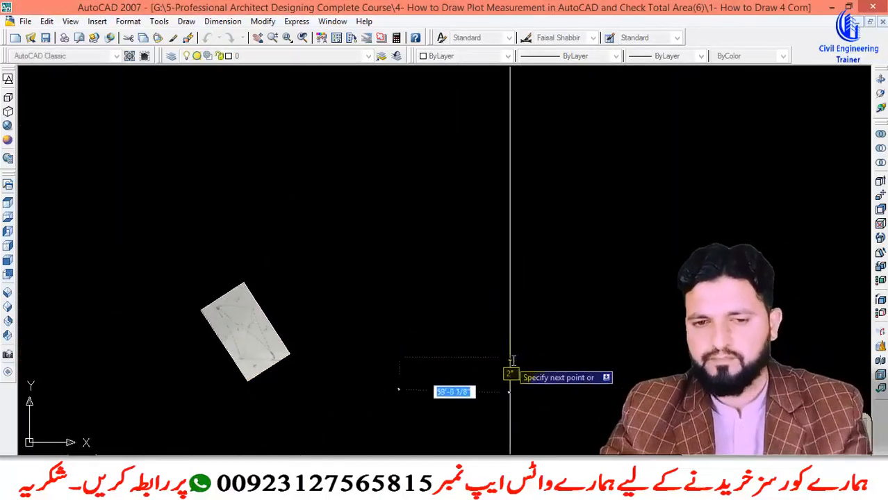
{"action": "key", "text": "Escape"}
{"action": "key", "text": "ctrl+z"}
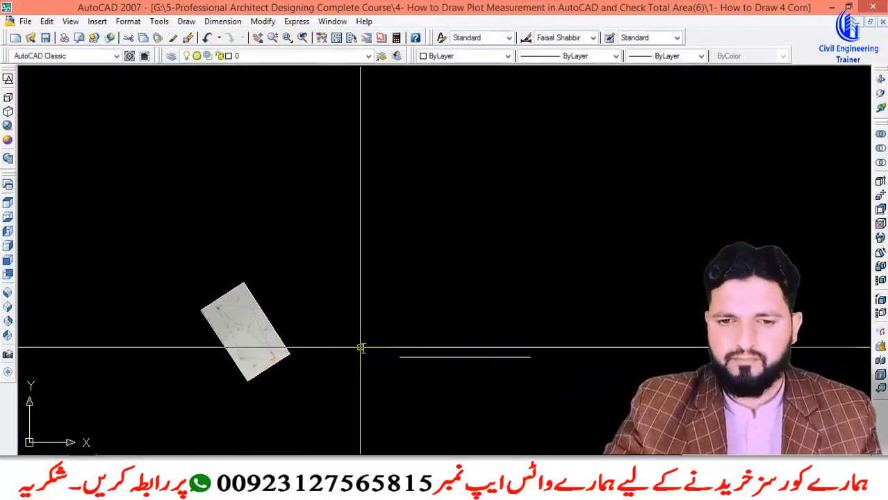
- Draw a circle of 40' radius centred on the left end of the horizontal line
{"action": "type", "text": "c"}
{"action": "key", "text": "Return"}
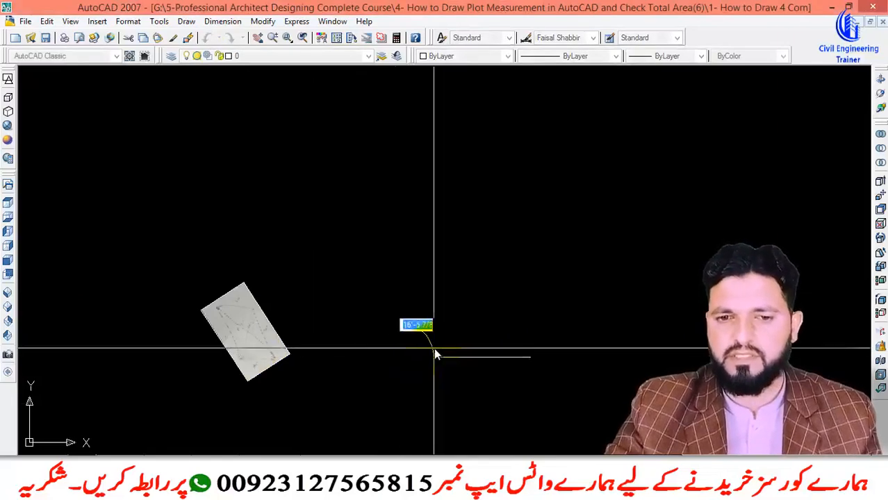
{"action": "scroll", "coordinate": [405, 357], "scroll_direction": "up", "scroll_amount": 5}
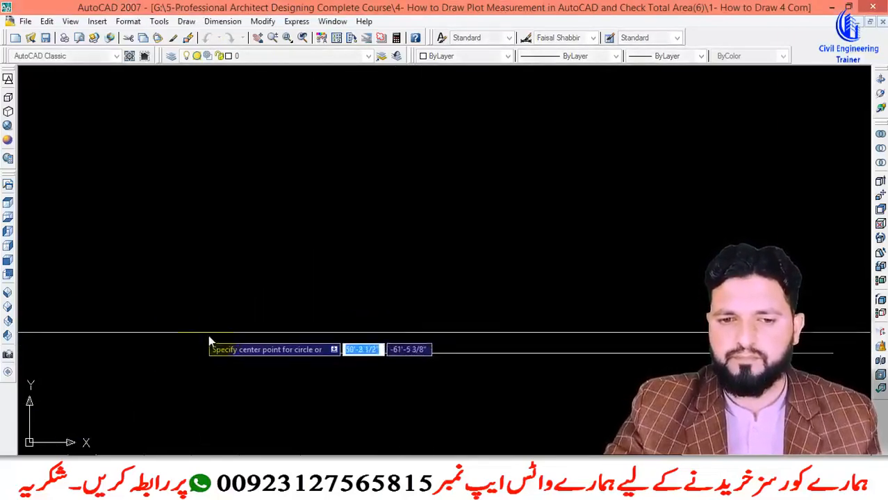
{"action": "left_click", "coordinate": [290, 350]}
{"action": "scroll", "coordinate": [432, 312], "scroll_direction": "down", "scroll_amount": 4}
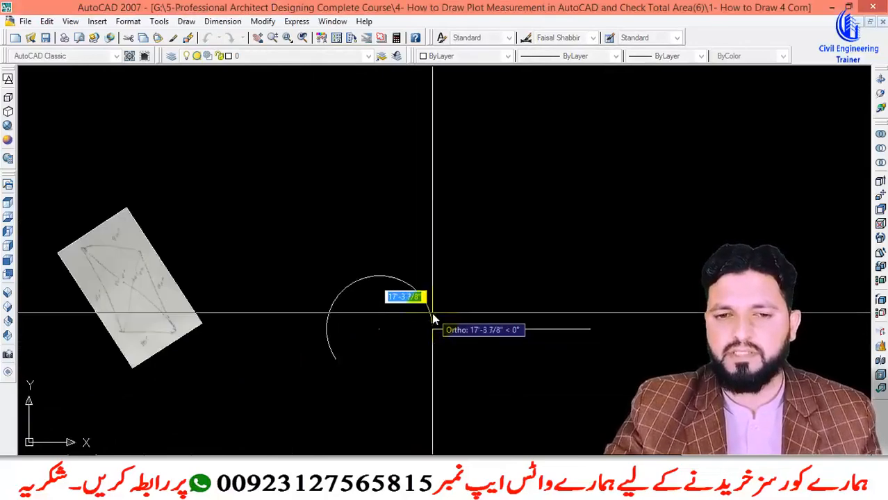
{"action": "type", "text": "4"}
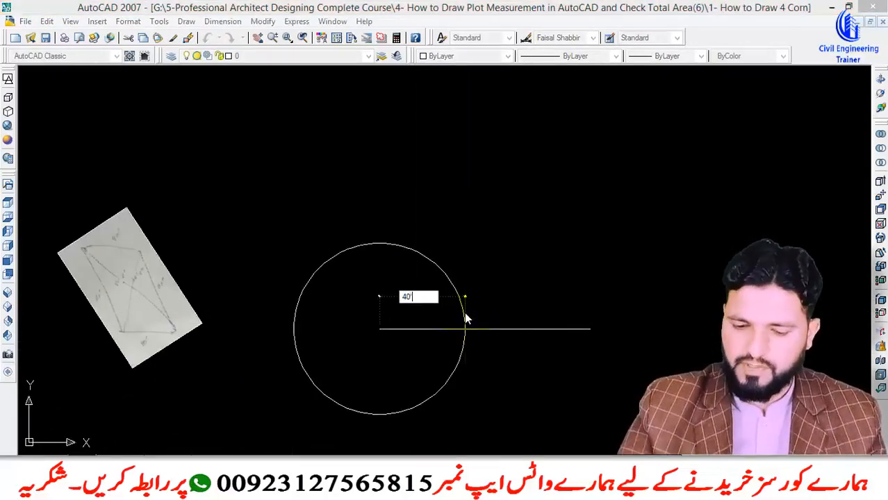
{"action": "type", "text": "0'"}
{"action": "key", "text": "Return"}
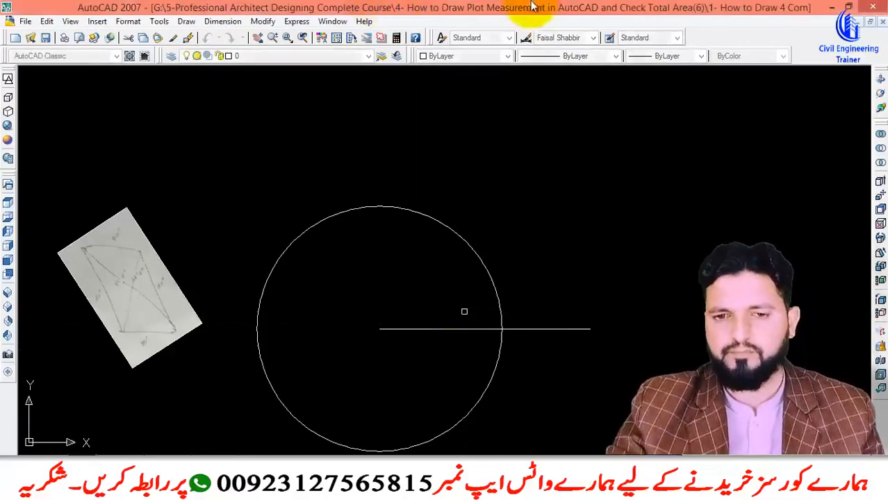
- Trim the part of the line beyond the 40' circle and delete the circle
{"action": "left_click", "coordinate": [548, 328]}
{"action": "key", "text": "Escape"}
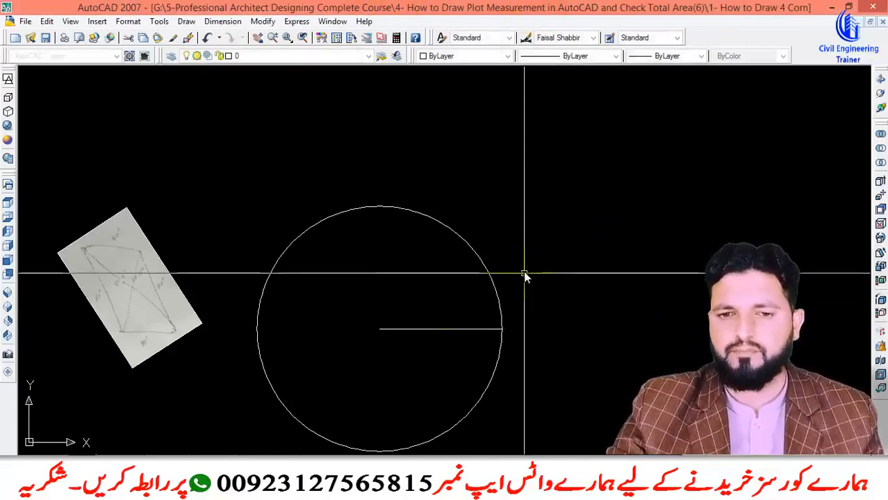
{"action": "left_click", "coordinate": [499, 299]}
{"action": "left_click", "coordinate": [468, 329]}
{"action": "key", "text": "Delete"}
- Draw a circle of 46'-9" radius, the sketch's shorter diagonal, centred on the left end of the 40' line
{"action": "scroll", "coordinate": [182, 357], "scroll_direction": "up", "scroll_amount": 5}
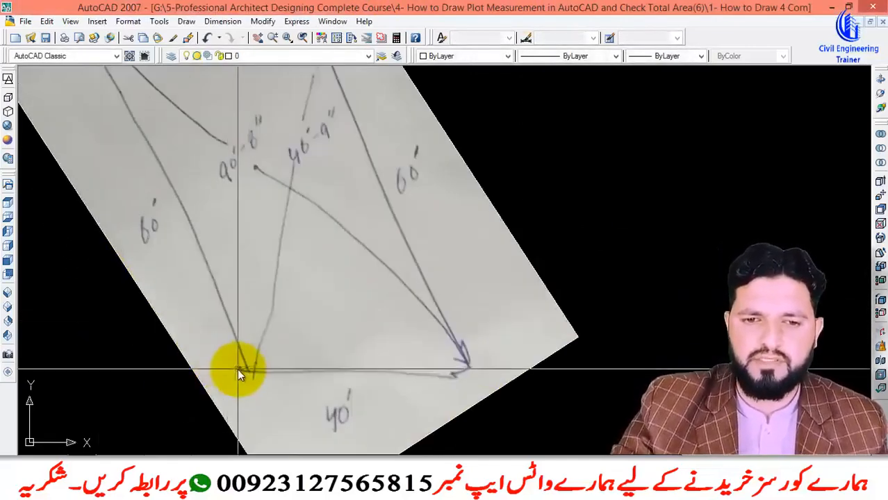
{"action": "scroll", "coordinate": [240, 365], "scroll_direction": "down", "scroll_amount": 2}
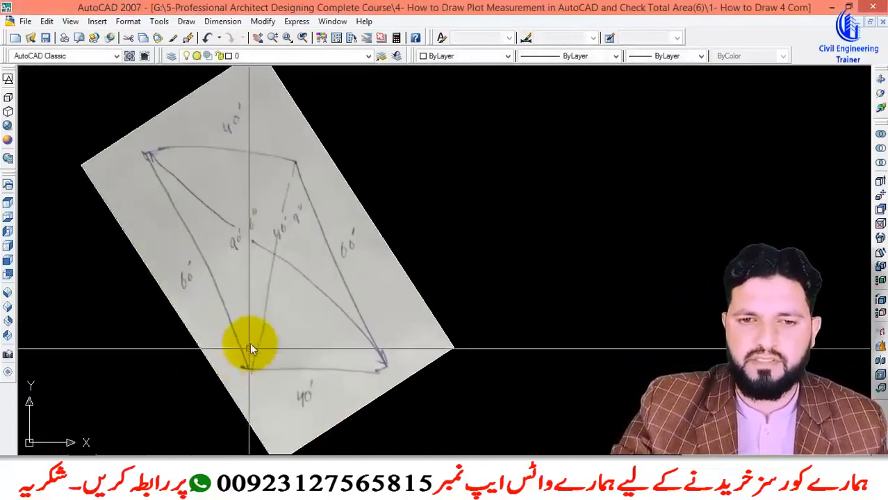
{"action": "left_click", "coordinate": [298, 162]}
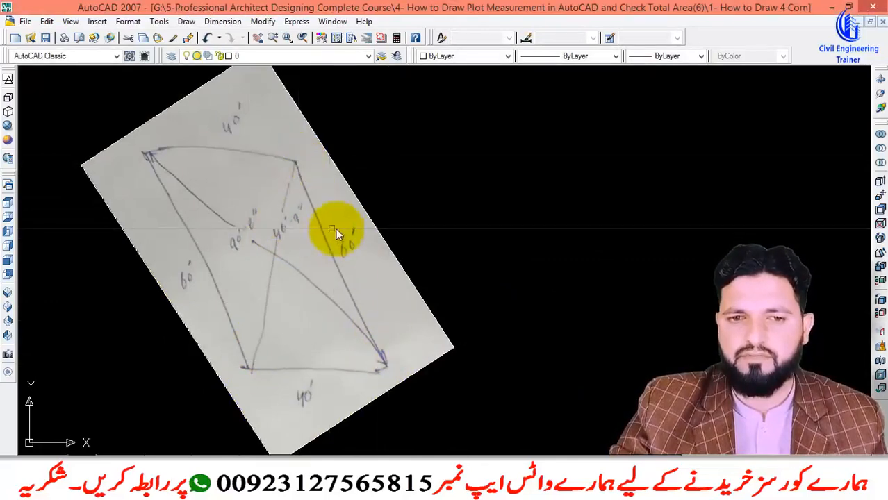
{"action": "scroll", "coordinate": [353, 267], "scroll_direction": "down", "scroll_amount": 2}
{"action": "scroll", "coordinate": [307, 303], "scroll_direction": "up", "scroll_amount": 3}
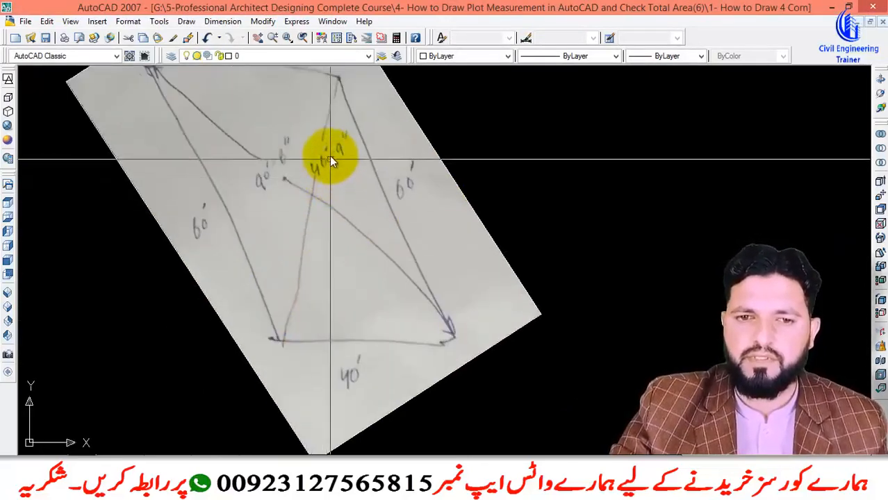
{"action": "scroll", "coordinate": [333, 271], "scroll_direction": "down", "scroll_amount": 5}
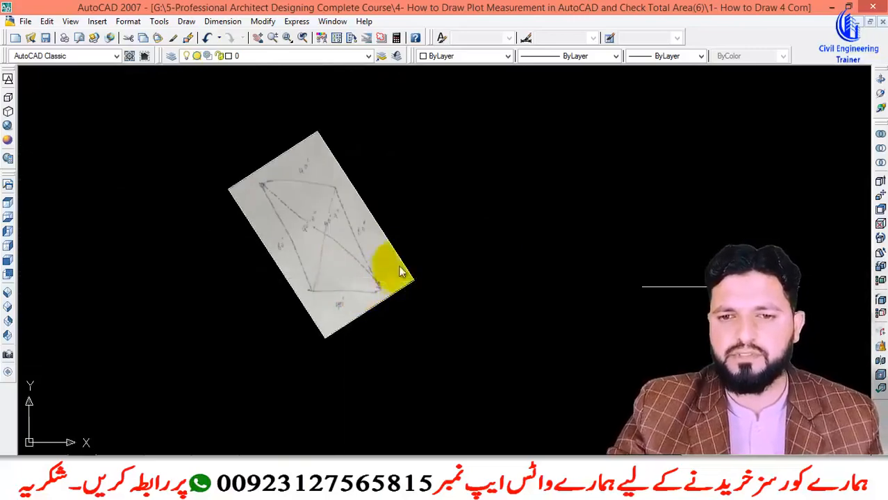
{"action": "scroll", "coordinate": [556, 276], "scroll_direction": "up", "scroll_amount": 3}
{"action": "type", "text": "l"}
{"action": "key", "text": "Return"}
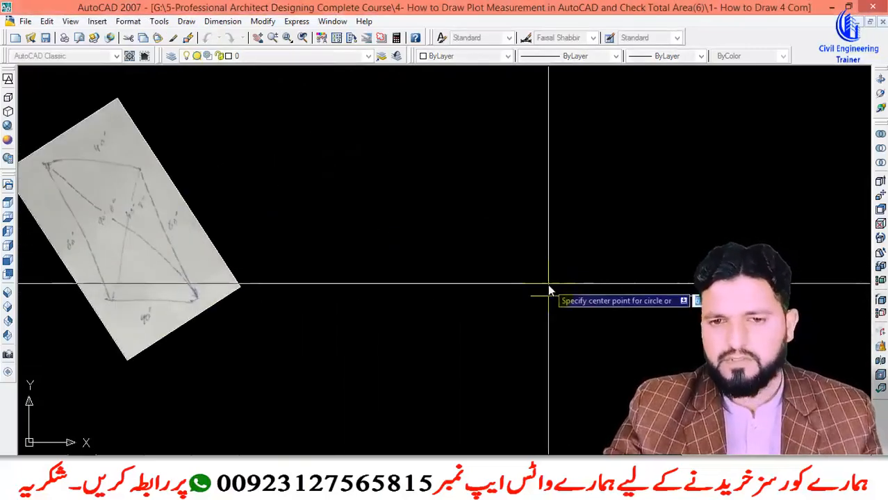
{"action": "left_click", "coordinate": [531, 296]}
{"action": "type", "text": "4"}
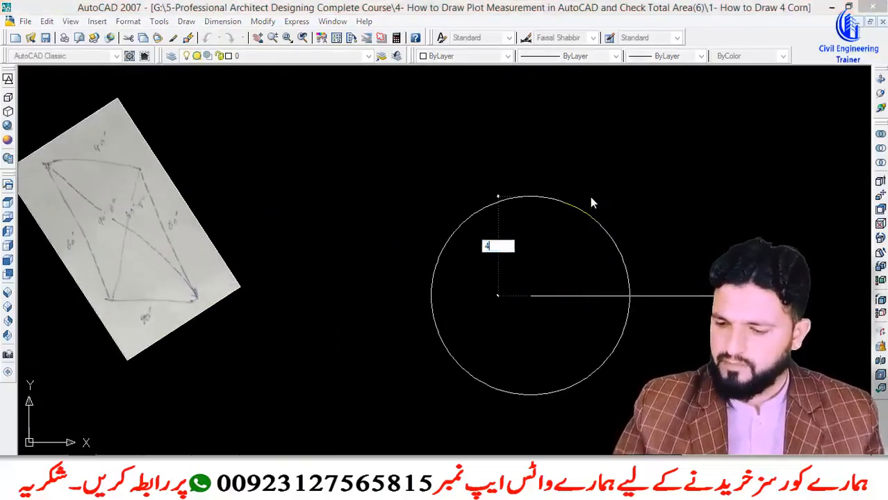
{"action": "type", "text": "6'-9\""}
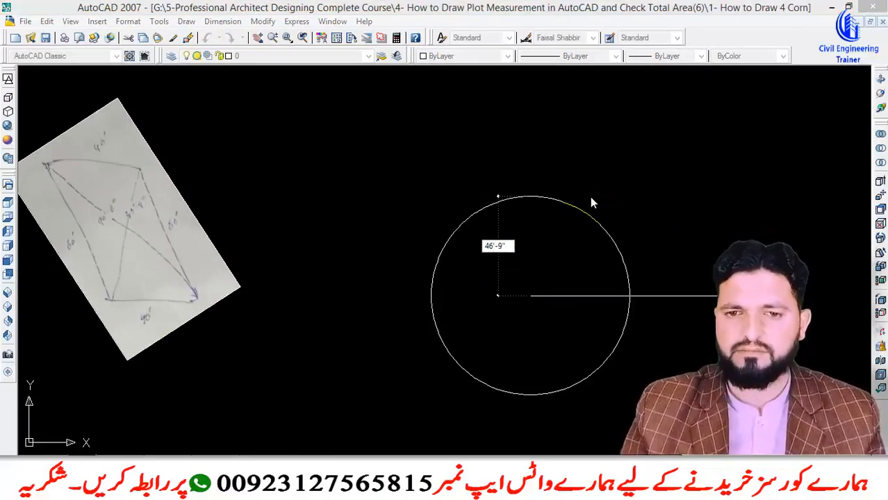
{"action": "key", "text": "Return"}
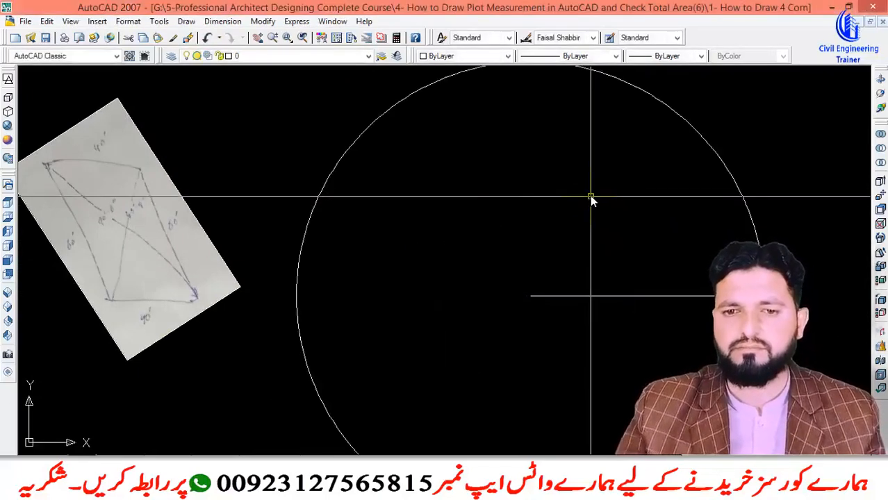
{"action": "key", "text": "Return"}
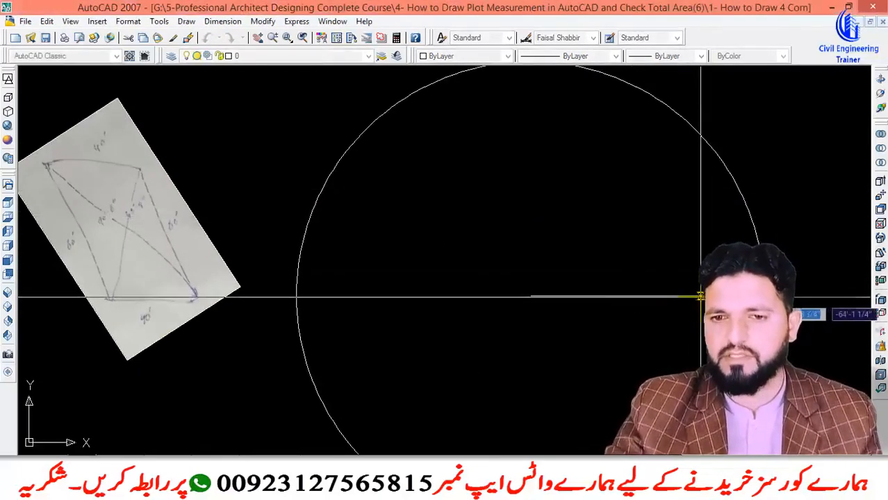
{"action": "left_click", "coordinate": [731, 296]}
{"action": "scroll", "coordinate": [198, 232], "scroll_direction": "up", "scroll_amount": 3}
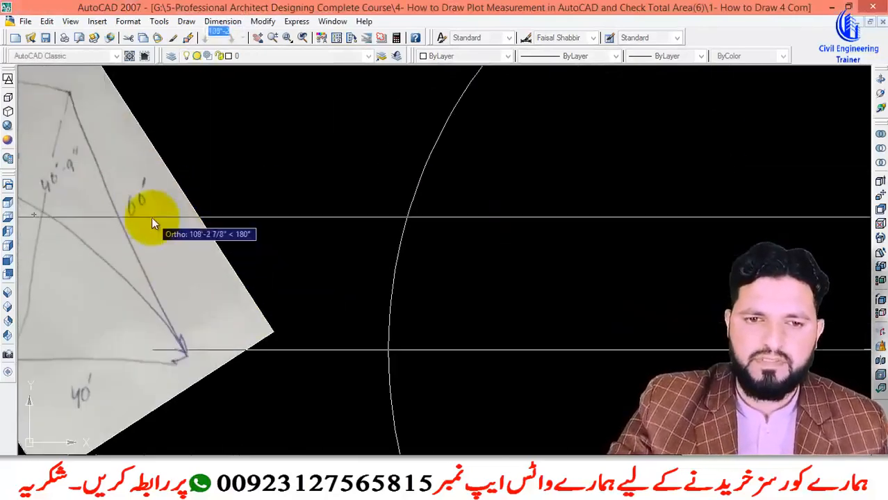
{"action": "scroll", "coordinate": [141, 219], "scroll_direction": "down", "scroll_amount": 4}
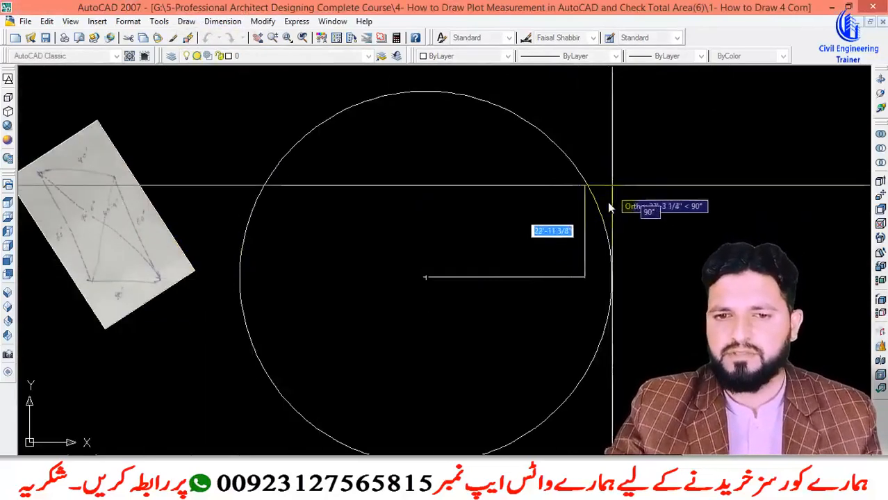
- Draw a circle of 60' radius centred on the right end of the 40' line
{"action": "type", "text": "c"}
{"action": "key", "text": "Return"}
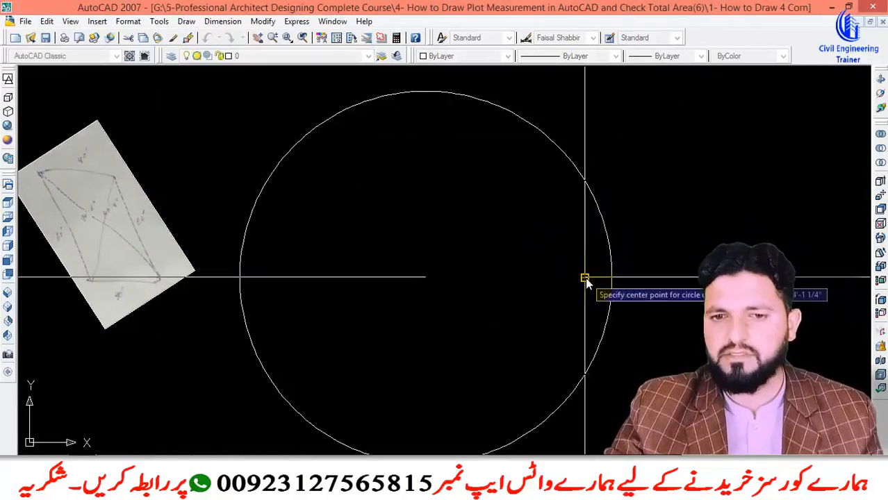
{"action": "left_click", "coordinate": [586, 277]}
{"action": "type", "text": "60"}
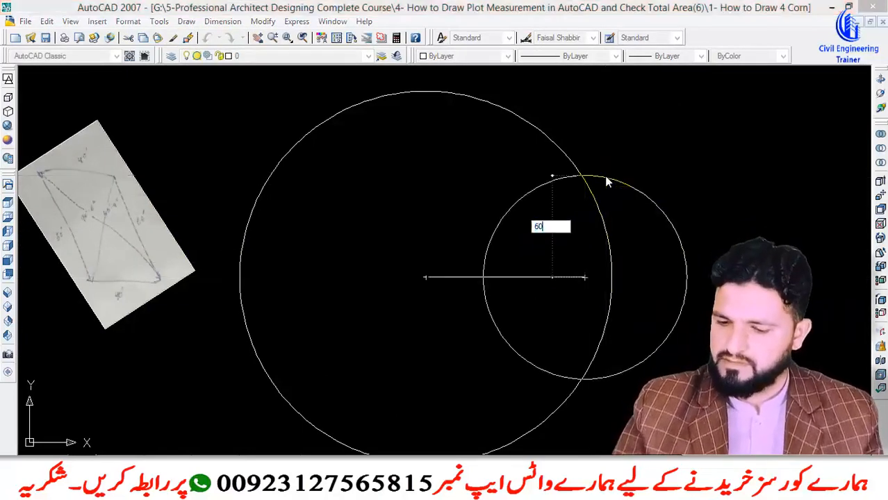
{"action": "key", "text": "Return"}
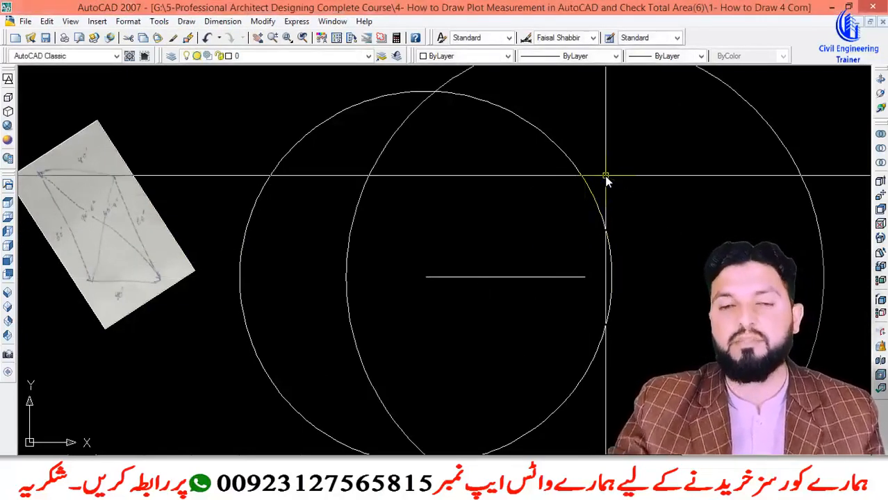
{"action": "scroll", "coordinate": [557, 195], "scroll_direction": "down", "scroll_amount": 3}
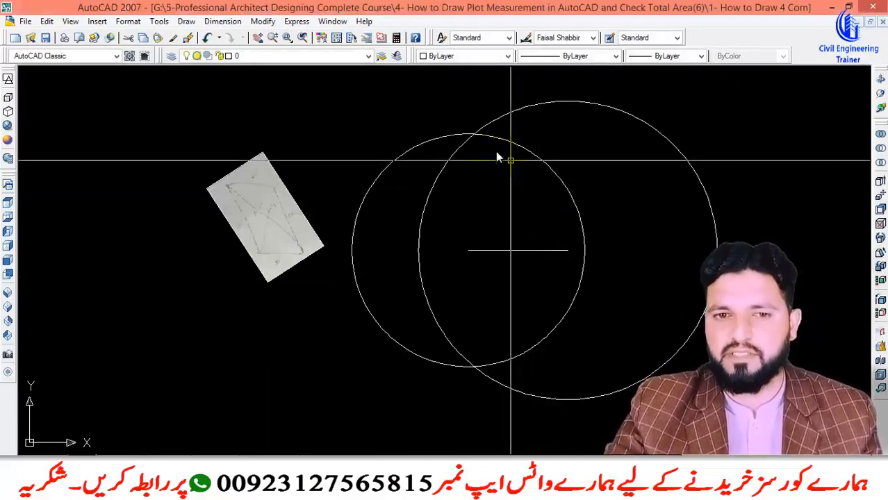
- Draw the plot's 60' side from the right end of the 40' line to the upper intersection of the two circles
{"action": "type", "text": "l"}
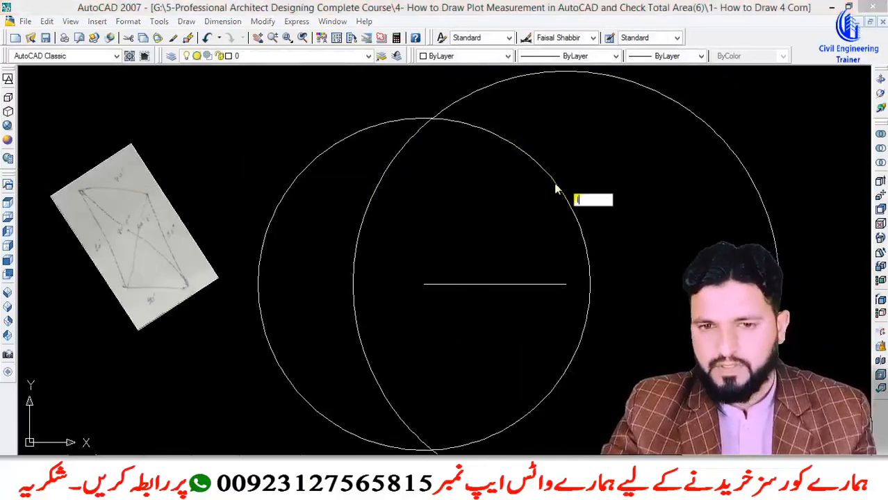
{"action": "key", "text": "Return"}
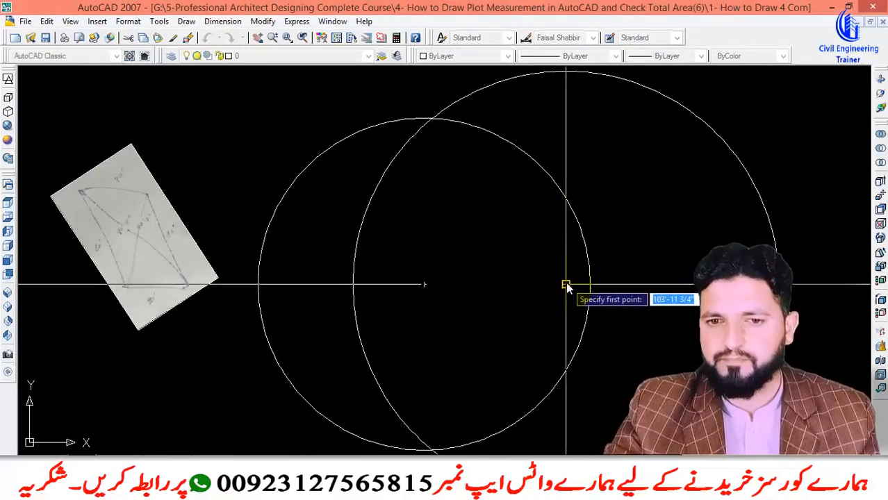
{"action": "left_click", "coordinate": [563, 285]}
{"action": "scroll", "coordinate": [438, 115], "scroll_direction": "up", "scroll_amount": 5}
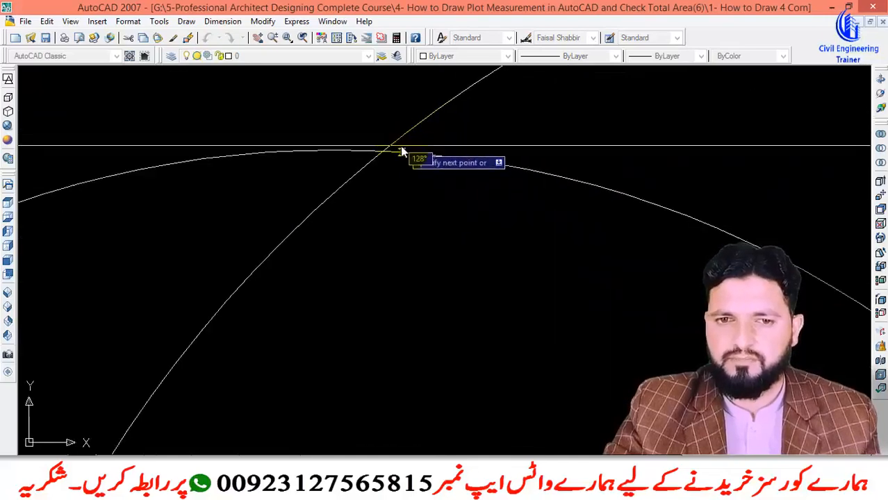
{"action": "left_click", "coordinate": [383, 151]}
{"action": "scroll", "coordinate": [397, 153], "scroll_direction": "down", "scroll_amount": 2}
{"action": "scroll", "coordinate": [400, 157], "scroll_direction": "down", "scroll_amount": 3}
{"action": "key", "text": "Escape"}
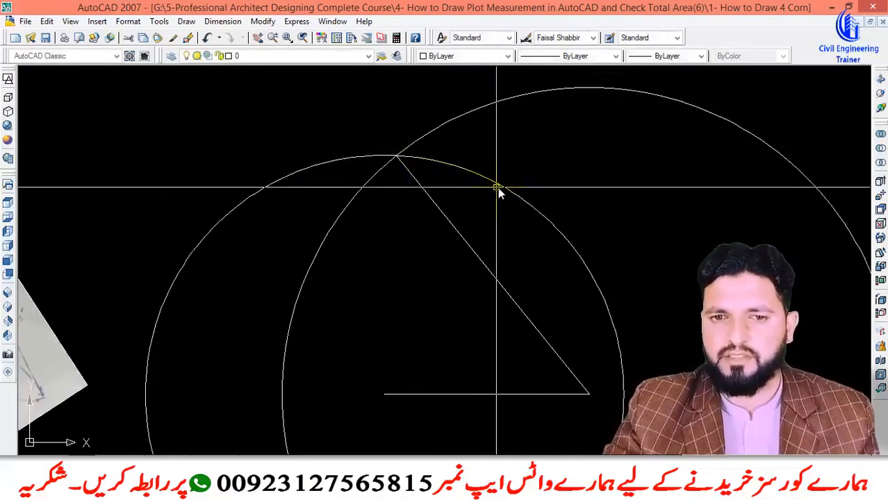
- Erase the 46'-9" and 60' construction circles, keeping the plot's two sides
{"action": "left_click", "coordinate": [495, 184]}
{"action": "left_click", "coordinate": [472, 121]}
{"action": "left_click", "coordinate": [454, 102]}
{"action": "type", "text": "e"}
{"action": "key", "text": "Return"}
{"action": "scroll", "coordinate": [542, 246], "scroll_direction": "down", "scroll_amount": 4}
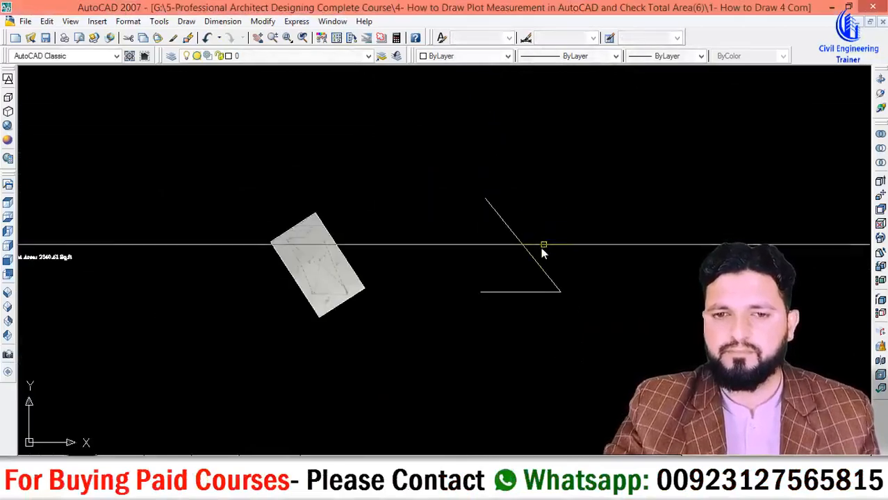
- Check the drawn 60' side and examine the sketch's measurements meeting at the plot's upper-left corner
{"action": "left_click", "coordinate": [528, 250]}
{"action": "left_click", "coordinate": [558, 285]}
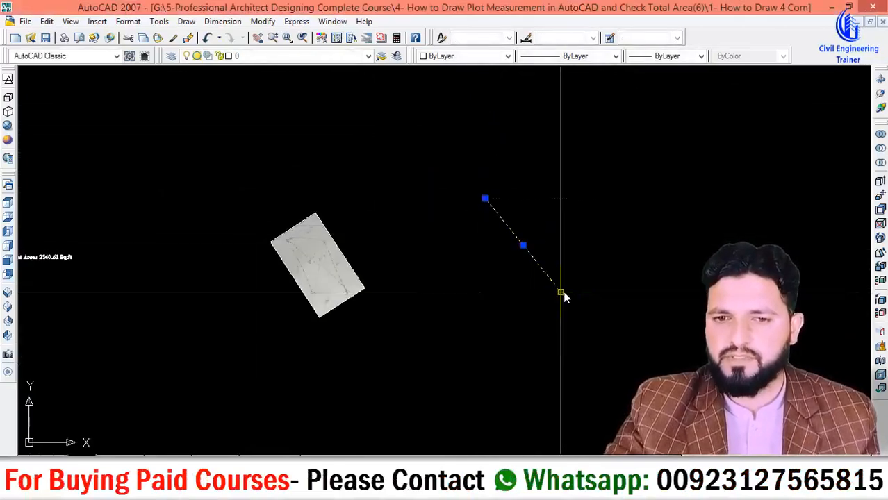
{"action": "left_click", "coordinate": [560, 292]}
{"action": "key", "text": "Escape"}
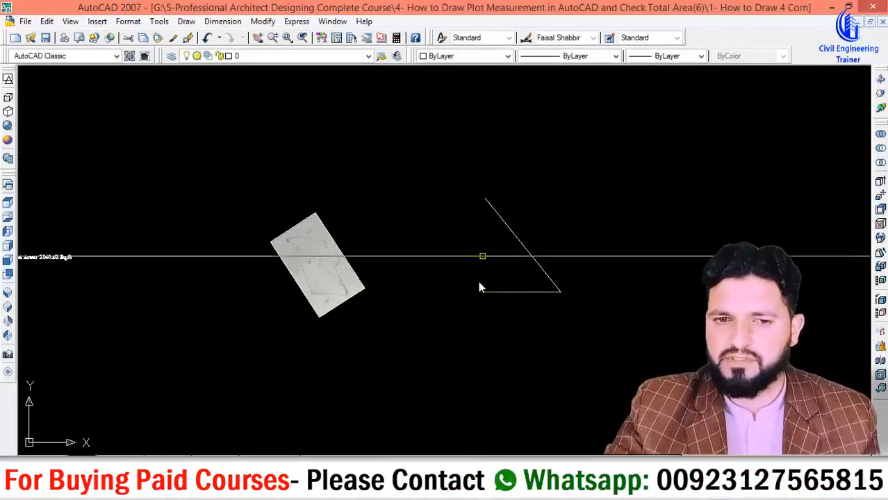
{"action": "scroll", "coordinate": [351, 265], "scroll_direction": "up", "scroll_amount": 2}
{"action": "scroll", "coordinate": [521, 295], "scroll_direction": "down", "scroll_amount": 2}
{"action": "scroll", "coordinate": [519, 236], "scroll_direction": "up", "scroll_amount": 3}
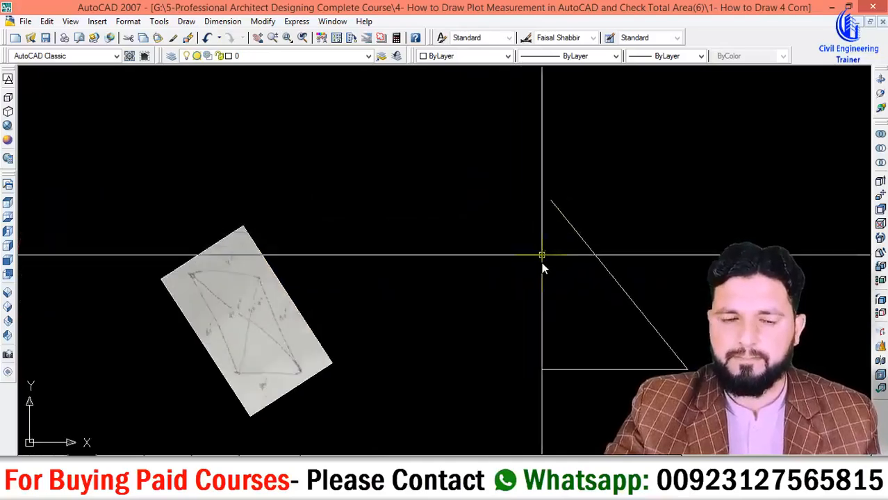
{"action": "scroll", "coordinate": [419, 286], "scroll_direction": "down", "scroll_amount": 3}
{"action": "scroll", "coordinate": [390, 238], "scroll_direction": "up", "scroll_amount": 5}
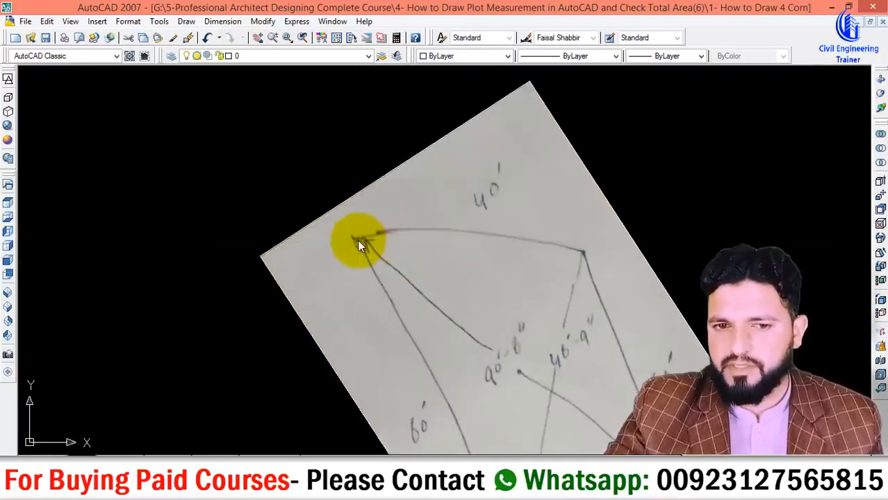
{"action": "scroll", "coordinate": [378, 234], "scroll_direction": "down", "scroll_amount": 5}
{"action": "scroll", "coordinate": [386, 241], "scroll_direction": "up", "scroll_amount": 4}
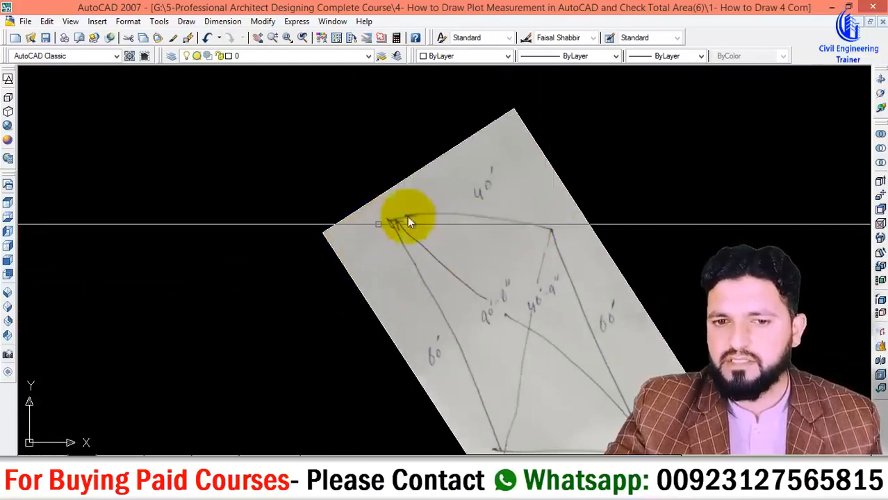
- Draw a circle of 40' radius centred on the upper end of the plot's 60' side
{"action": "scroll", "coordinate": [486, 240], "scroll_direction": "down", "scroll_amount": 3}
{"action": "middle_click_drag", "start_coordinate": [660, 288], "coordinate": [495, 309]}
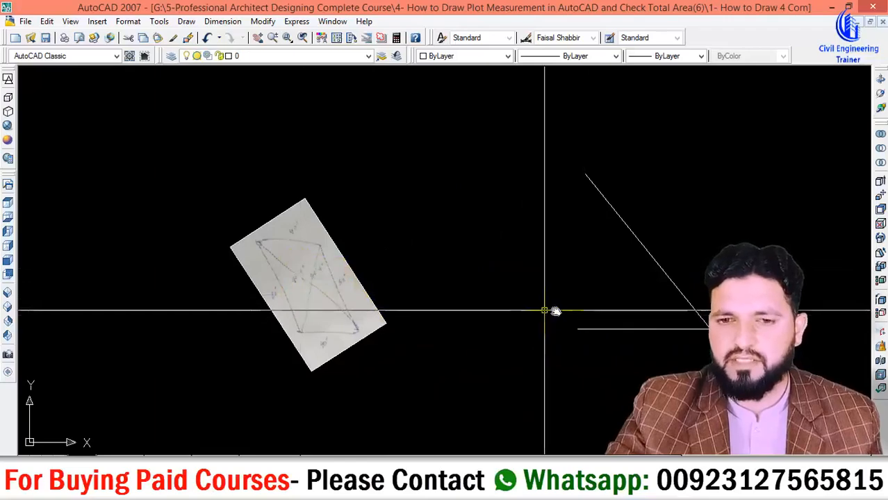
{"action": "type", "text": "c"}
{"action": "key", "text": "Return"}
{"action": "left_click", "coordinate": [589, 178]}
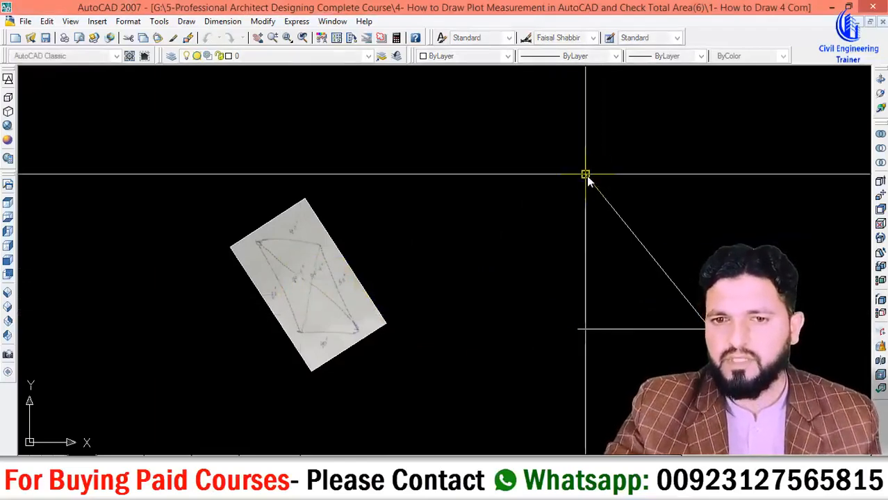
{"action": "scroll", "coordinate": [617, 158], "scroll_direction": "up", "scroll_amount": 2}
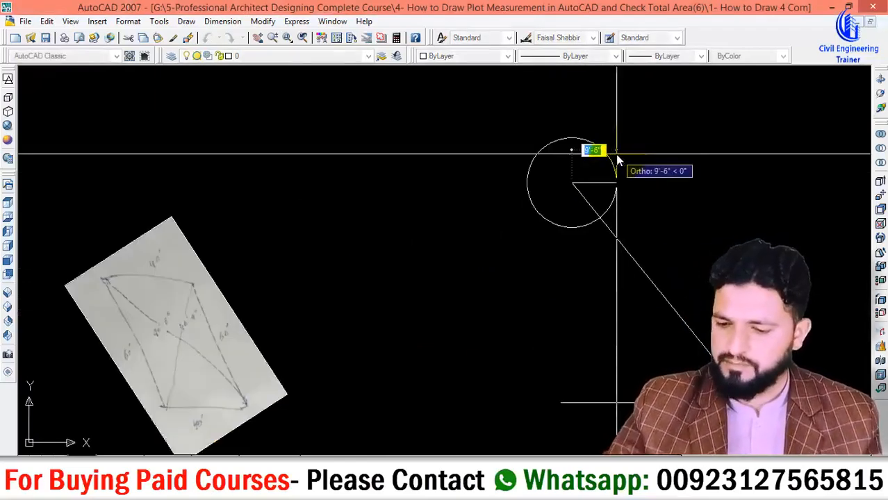
{"action": "type", "text": "40'"}
{"action": "key", "text": "Return"}
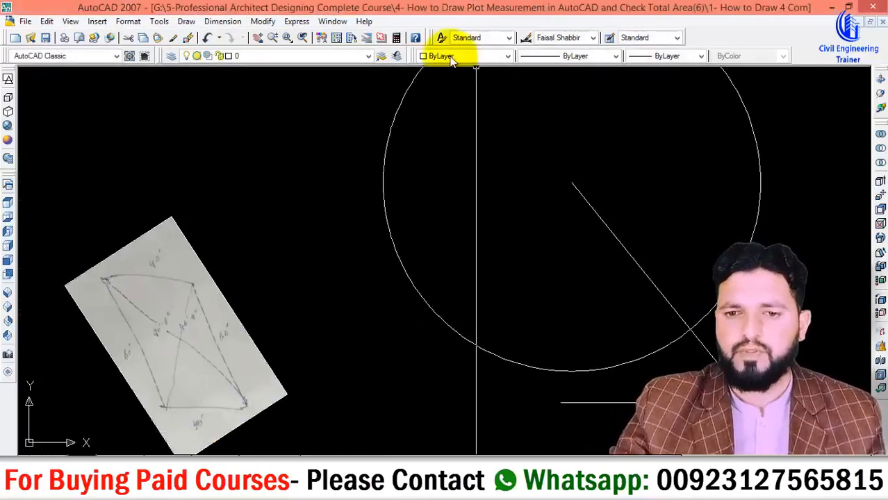
- Draw a circle of 60' radius centred on the left end of the plot's lower 40' line
{"action": "key", "text": "Return"}
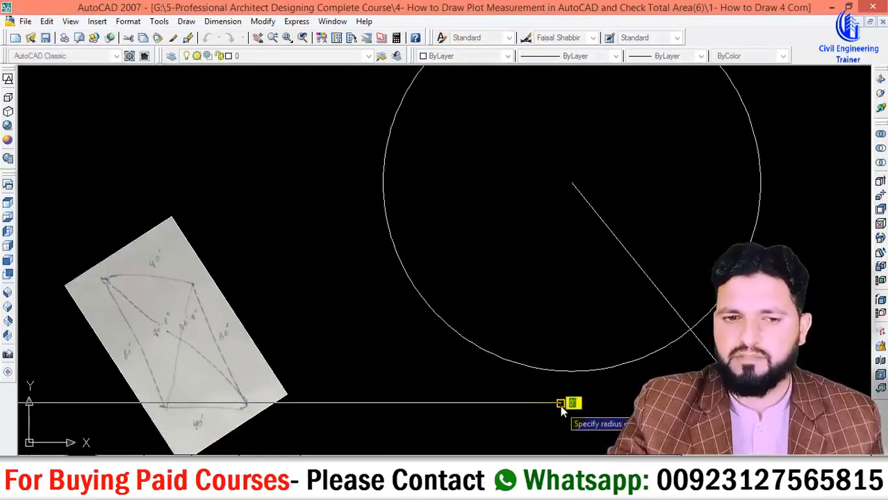
{"action": "left_click", "coordinate": [560, 405]}
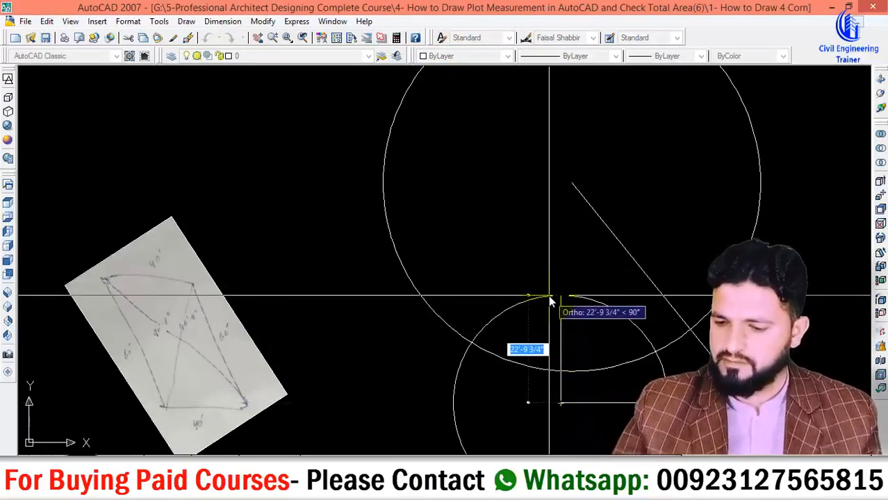
{"action": "type", "text": "40'"}
{"action": "key", "text": "Return"}
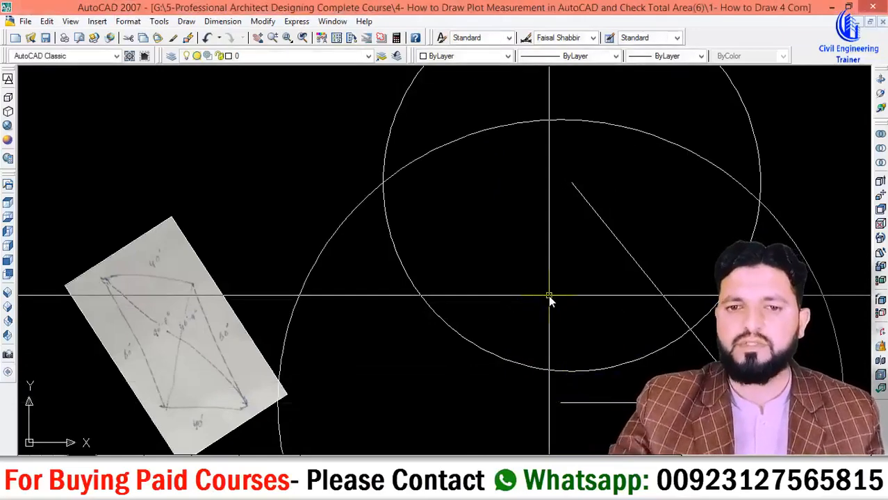
- Draw the plot's second 60' side from the left end of the lower 40' line to the left intersection of the two circles
{"action": "scroll", "coordinate": [478, 273], "scroll_direction": "down", "scroll_amount": 2}
{"action": "scroll", "coordinate": [565, 337], "scroll_direction": "down", "scroll_amount": 2}
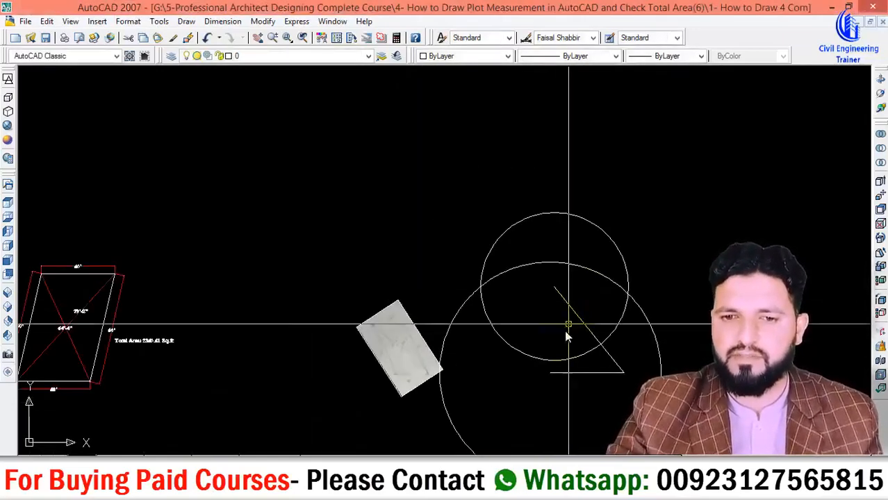
{"action": "scroll", "coordinate": [569, 353], "scroll_direction": "up", "scroll_amount": 1}
{"action": "scroll", "coordinate": [577, 354], "scroll_direction": "up", "scroll_amount": 1}
{"action": "key", "text": "Return"}
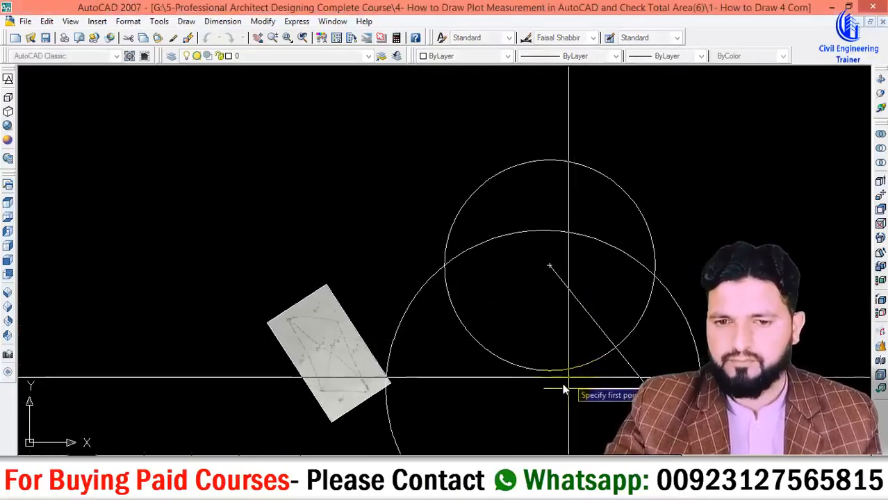
{"action": "left_click", "coordinate": [543, 387]}
{"action": "scroll", "coordinate": [457, 268], "scroll_direction": "up", "scroll_amount": 3}
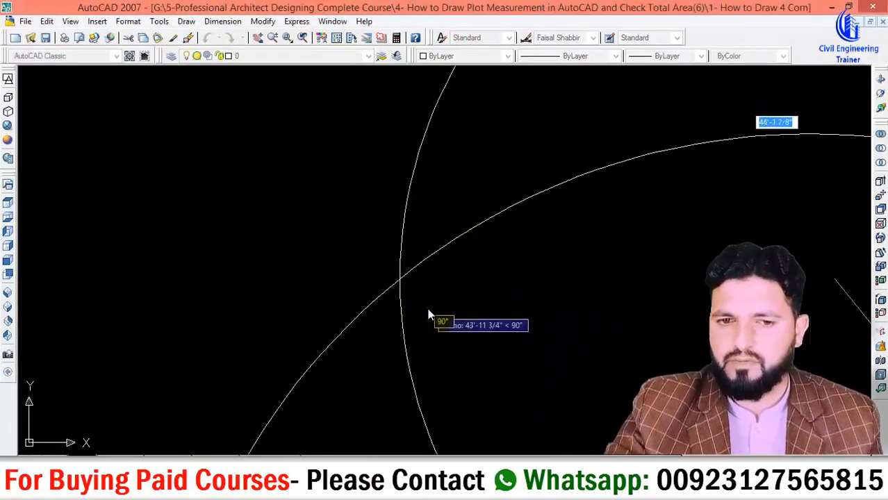
{"action": "scroll", "coordinate": [402, 286], "scroll_direction": "up", "scroll_amount": 2}
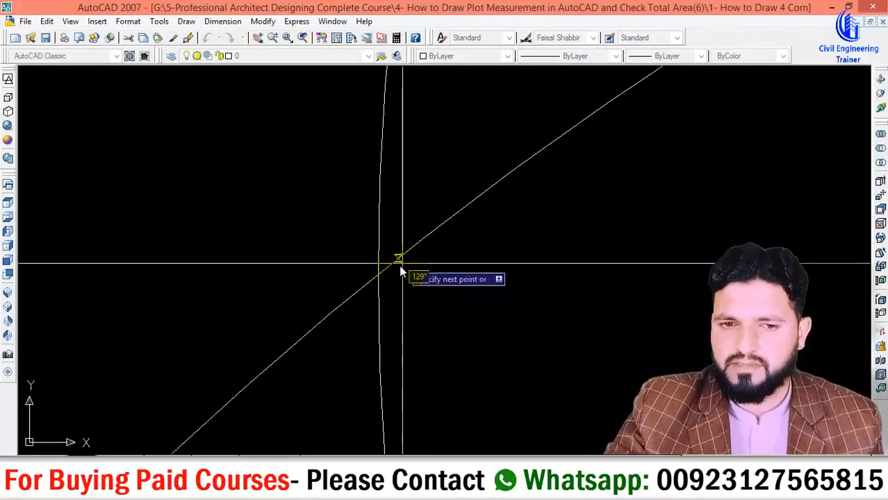
{"action": "scroll", "coordinate": [379, 279], "scroll_direction": "down", "scroll_amount": 1}
{"action": "left_click", "coordinate": [379, 279]}
{"action": "scroll", "coordinate": [507, 293], "scroll_direction": "down", "scroll_amount": 2}
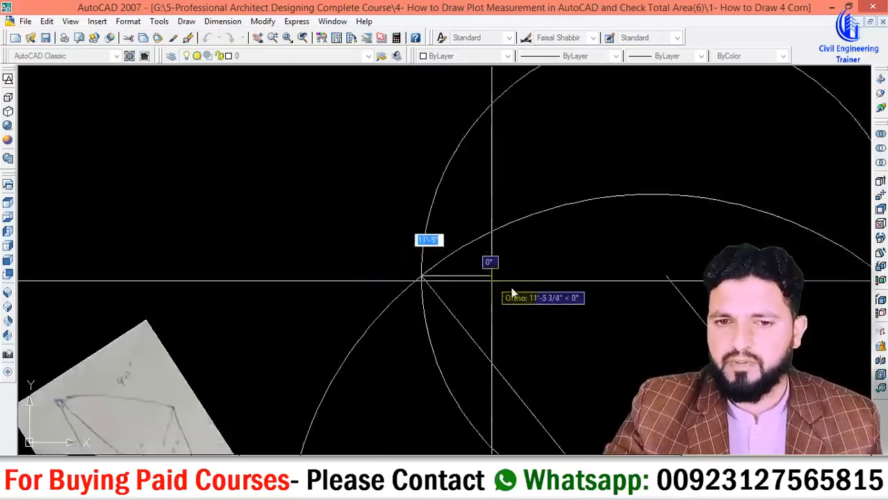
- Continue the line from the circles' left intersection to the upper end of the right-hand 60' side, closing the plot
{"action": "scroll", "coordinate": [614, 260], "scroll_direction": "up", "scroll_amount": 4}
{"action": "scroll", "coordinate": [535, 304], "scroll_direction": "up", "scroll_amount": 2}
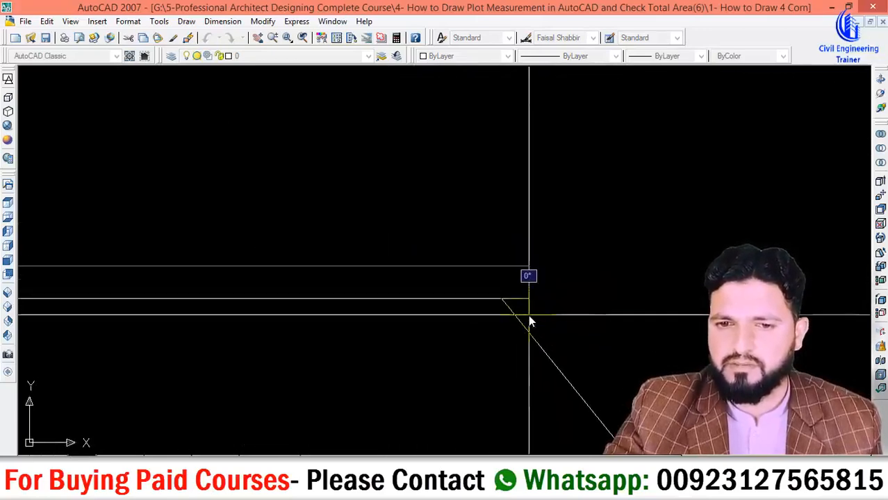
{"action": "left_click", "coordinate": [468, 285]}
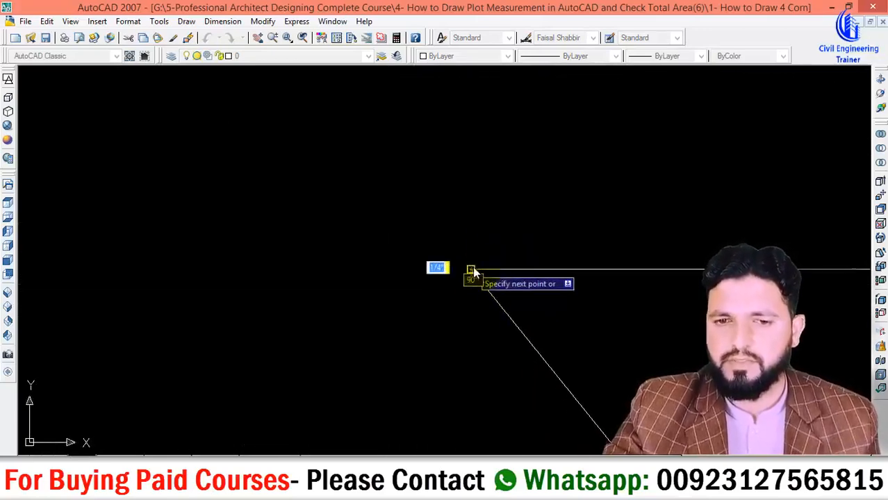
{"action": "key", "text": "Return"}
- Erase the 40' and 60' radius construction circles, keeping the four-sided plot outline
{"action": "scroll", "coordinate": [490, 248], "scroll_direction": "down", "scroll_amount": 4}
{"action": "left_click", "coordinate": [643, 208]}
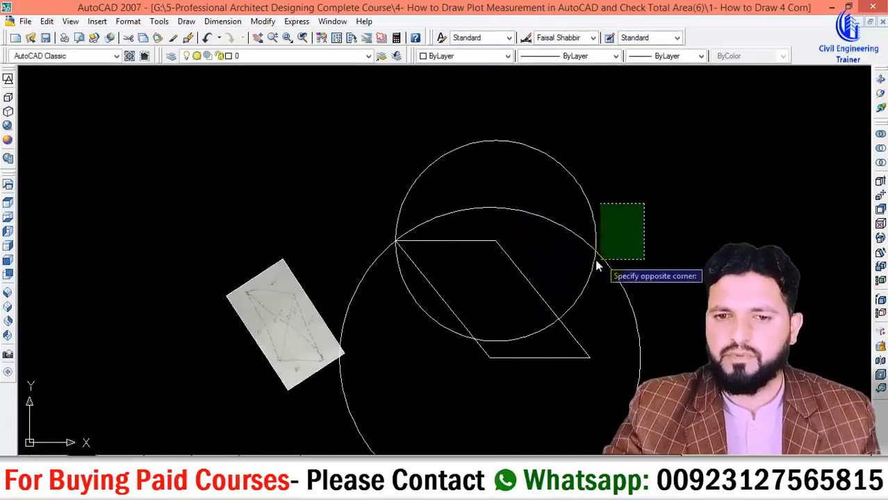
{"action": "left_click", "coordinate": [580, 259]}
{"action": "key", "text": "Delete"}
{"action": "scroll", "coordinate": [598, 294], "scroll_direction": "down", "scroll_amount": 4}
{"action": "scroll", "coordinate": [577, 312], "scroll_direction": "up", "scroll_amount": 3}
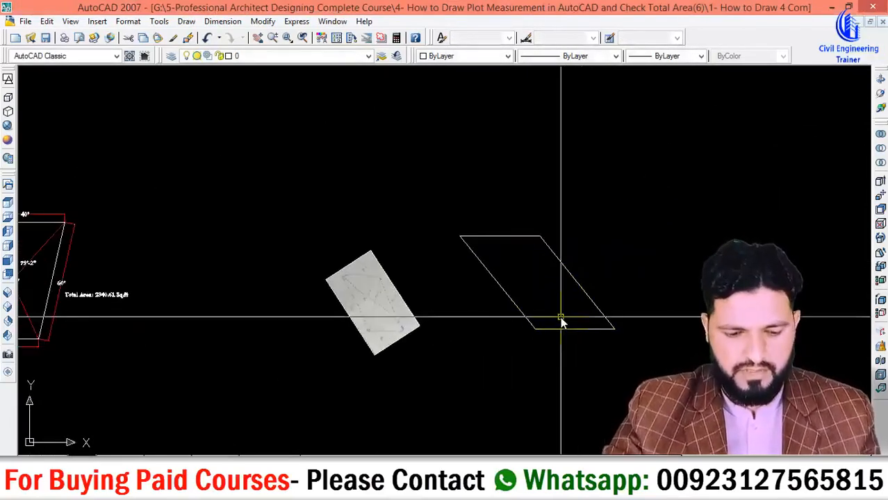
- Add an aligned dimension to the plot's upper side, placing it just above the line
{"action": "type", "text": "dal"}
{"action": "key", "text": "Return"}
{"action": "key", "text": "Return"}
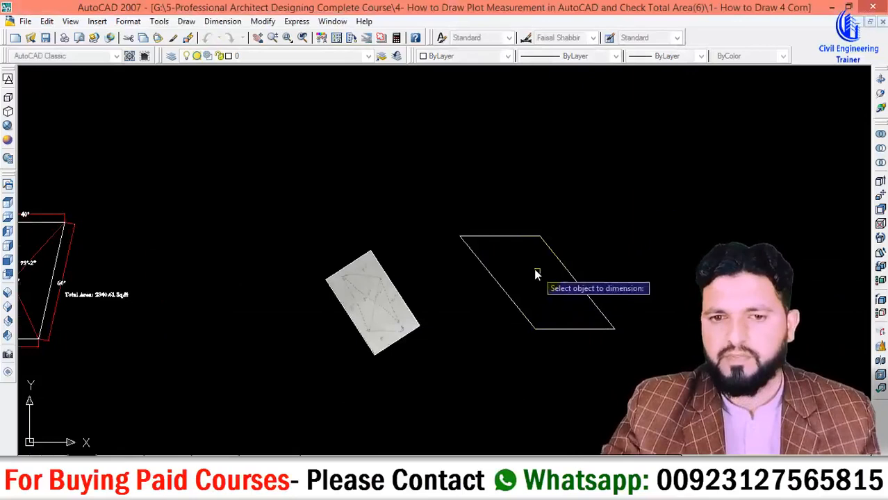
{"action": "left_click", "coordinate": [504, 237]}
{"action": "scroll", "coordinate": [501, 232], "scroll_direction": "up", "scroll_amount": 3}
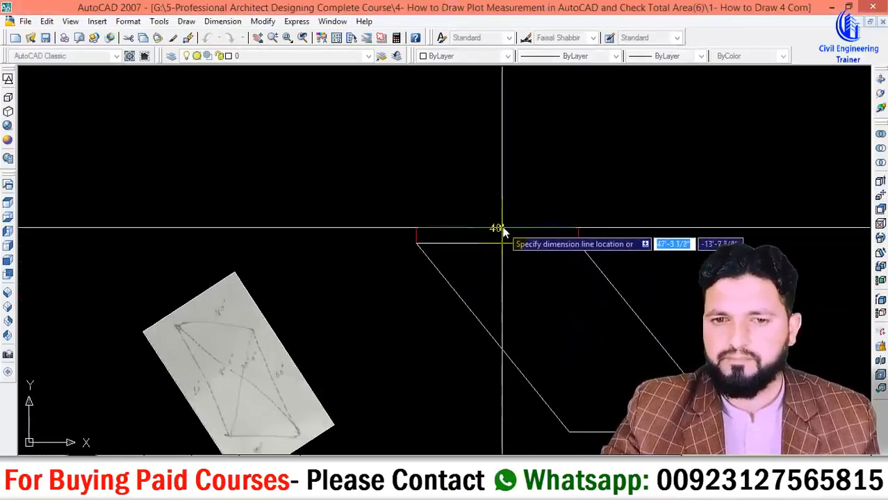
{"action": "left_click", "coordinate": [501, 230]}
{"action": "scroll", "coordinate": [587, 274], "scroll_direction": "down", "scroll_amount": 2}
- Add aligned dimensions to the plot's right and left slanted sides, placing both outside the outline
{"action": "key", "text": "Return"}
{"action": "key", "text": "Return"}
{"action": "scroll", "coordinate": [591, 275], "scroll_direction": "up", "scroll_amount": 2}
{"action": "left_click", "coordinate": [575, 276]}
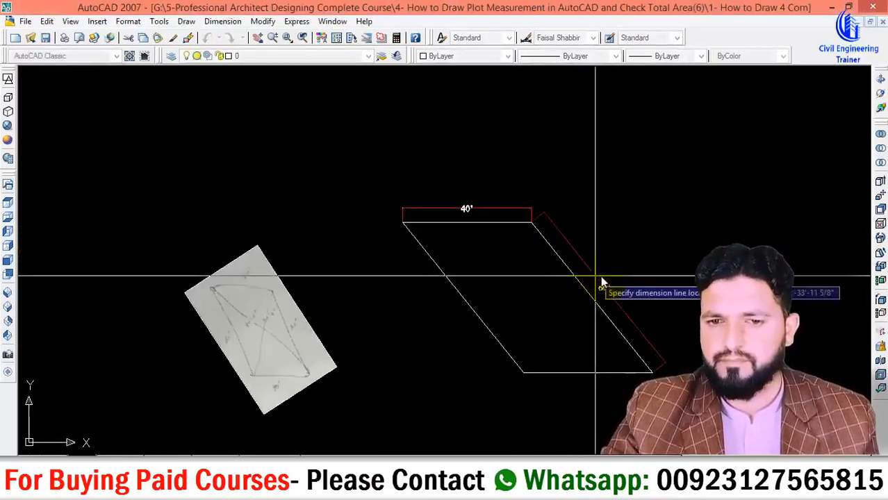
{"action": "left_click", "coordinate": [603, 272]}
{"action": "key", "text": "Return"}
{"action": "key", "text": "Return"}
{"action": "left_click", "coordinate": [479, 320]}
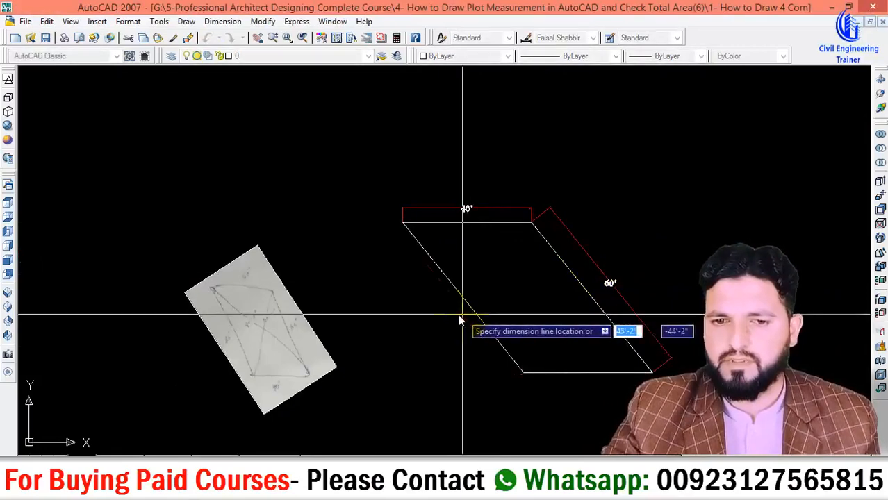
{"action": "left_click", "coordinate": [455, 316]}
- Add an aligned dimension to the plot's lower side, placing it just below the line
{"action": "key", "text": "Return"}
{"action": "key", "text": "Return"}
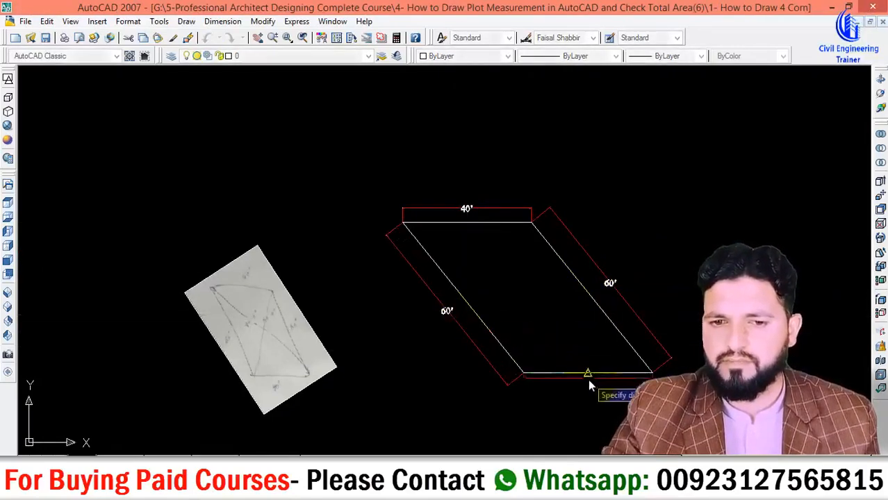
{"action": "left_click", "coordinate": [588, 380]}
{"action": "scroll", "coordinate": [589, 389], "scroll_direction": "up", "scroll_amount": 2}
{"action": "scroll", "coordinate": [605, 393], "scroll_direction": "down", "scroll_amount": 4}
{"action": "key", "text": "Escape"}
- Add an aligned dimension along the plot's diagonal from its lower-left corner
{"action": "key", "text": "Return"}
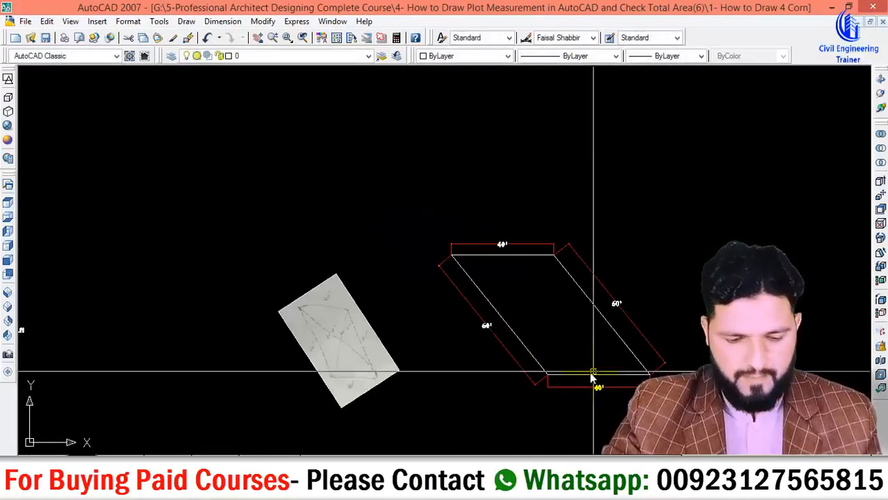
{"action": "scroll", "coordinate": [542, 372], "scroll_direction": "up", "scroll_amount": 3}
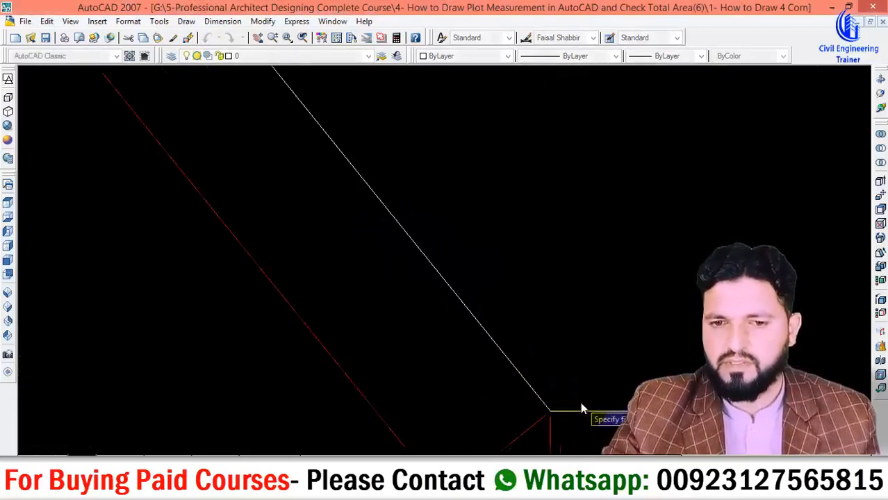